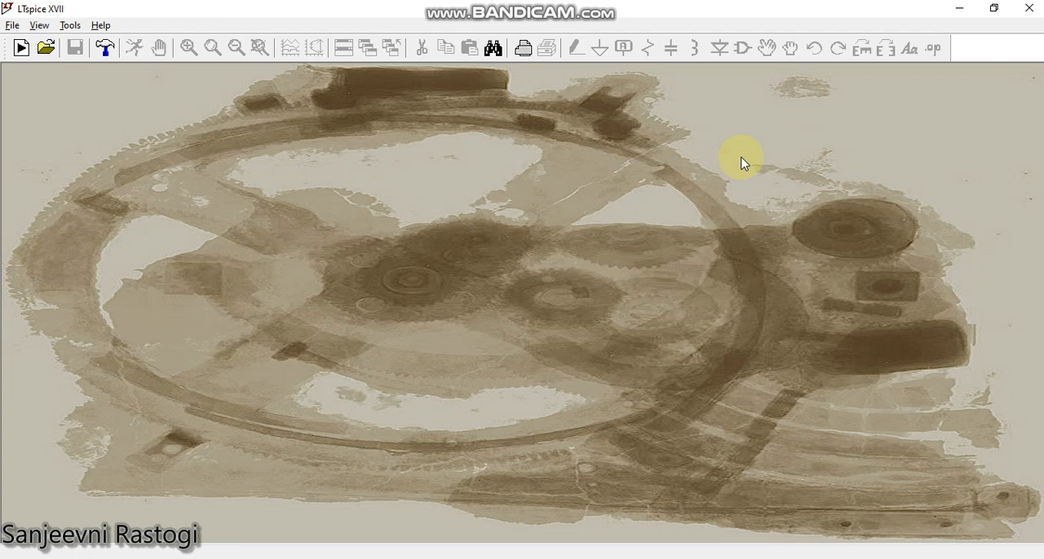
Create a new blank schematic.
left_click(887, 558)
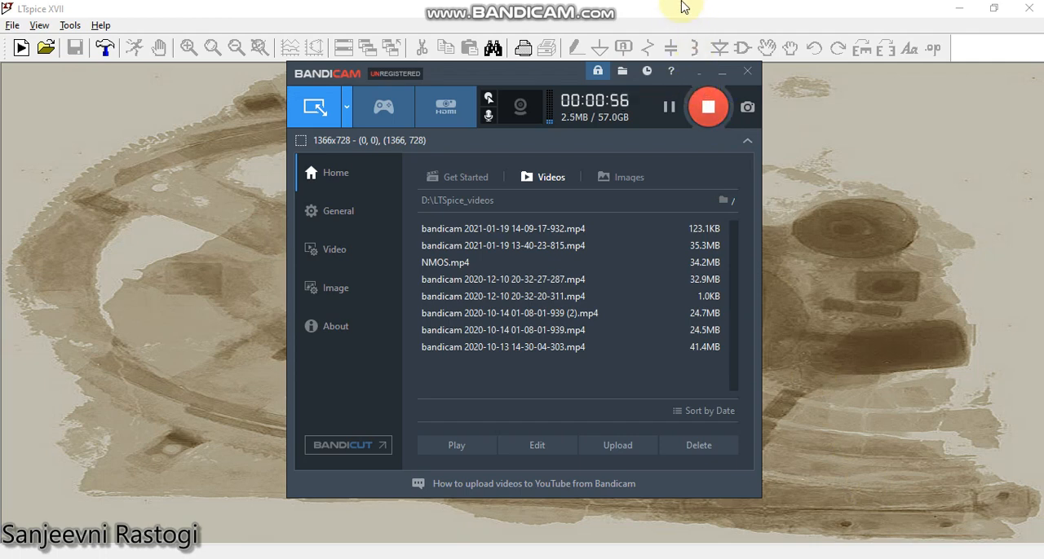
left_click(683, 7)
left_click(23, 47)
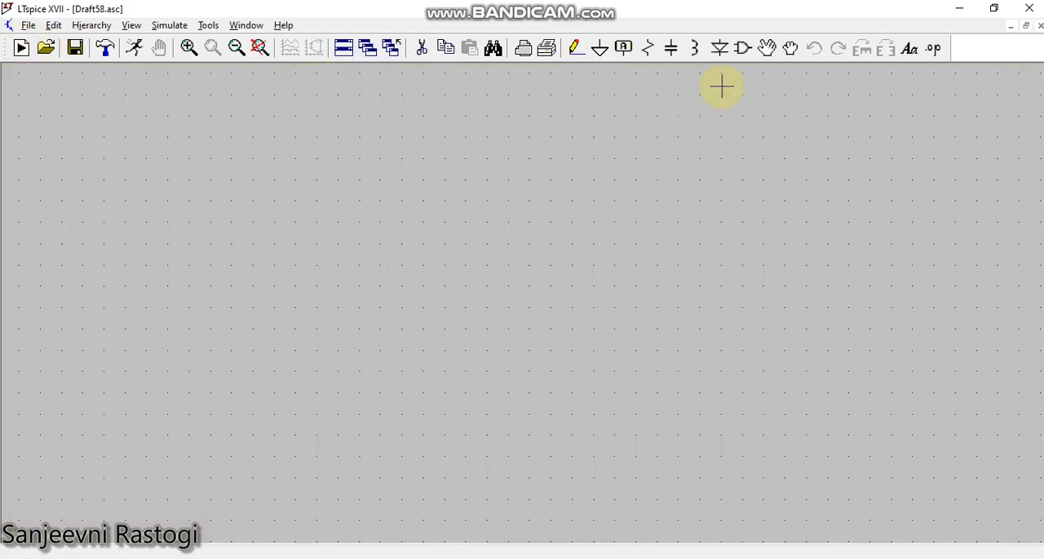
left_click(720, 49)
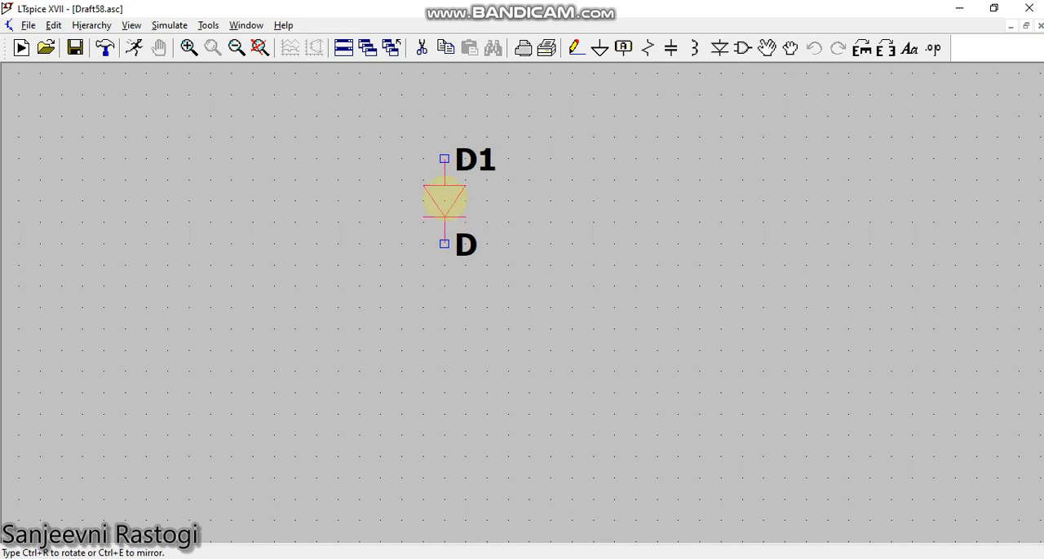
key("ctrl+r")
key("Escape")
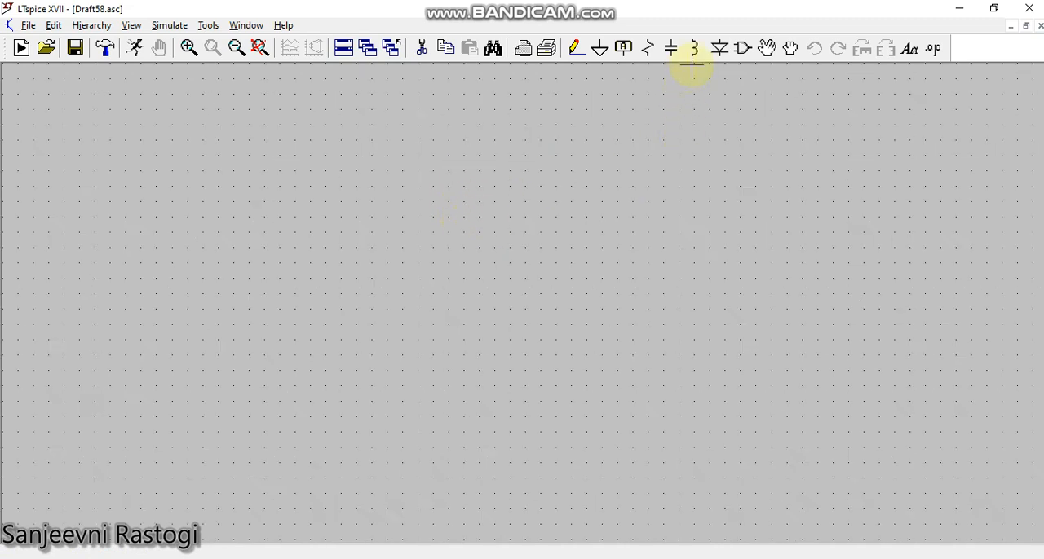
Place one diode, rotated 90 degrees so it lies horizontally, in the upper middle of the schematic.
left_click(719, 48)
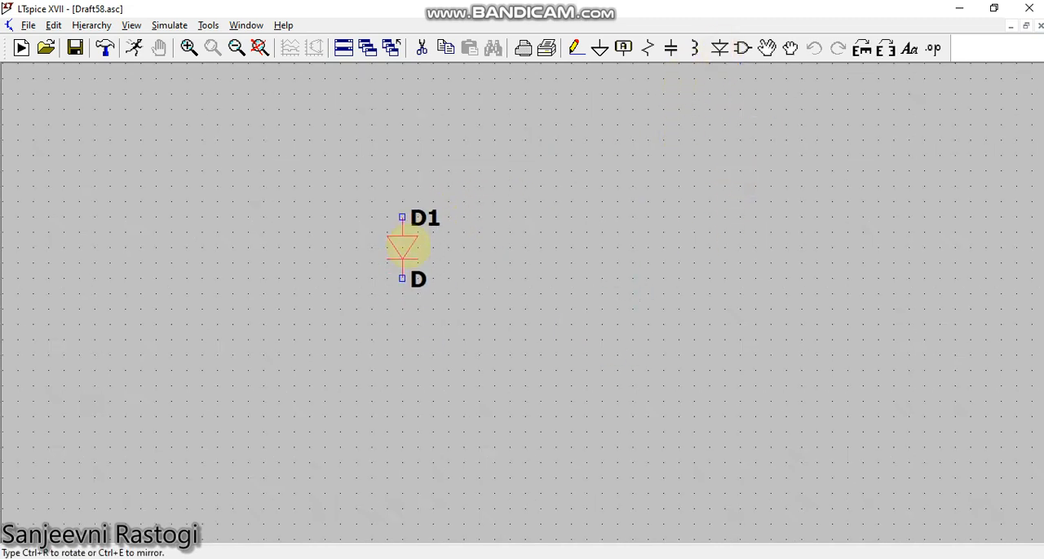
key("ctrl+r")
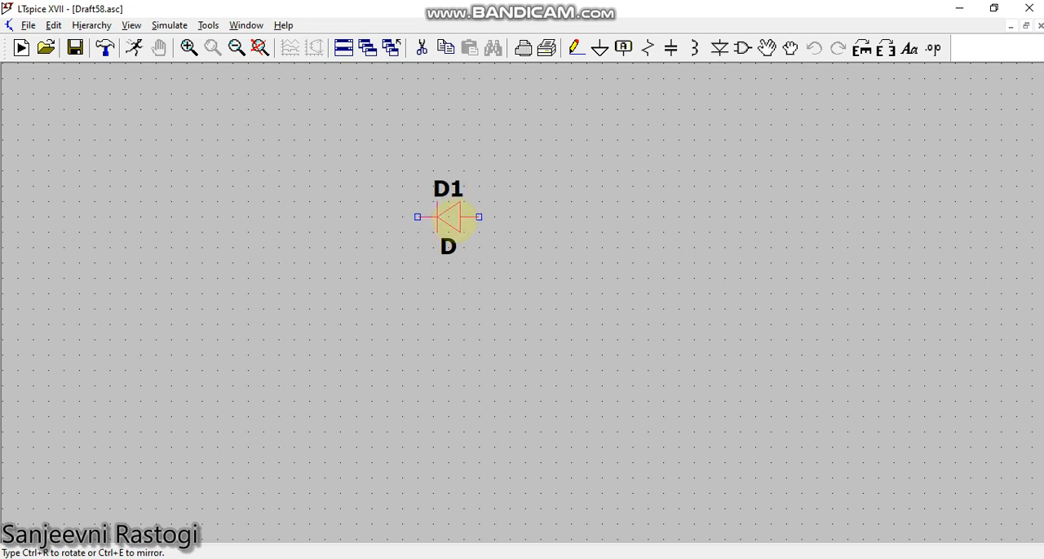
left_click(449, 217)
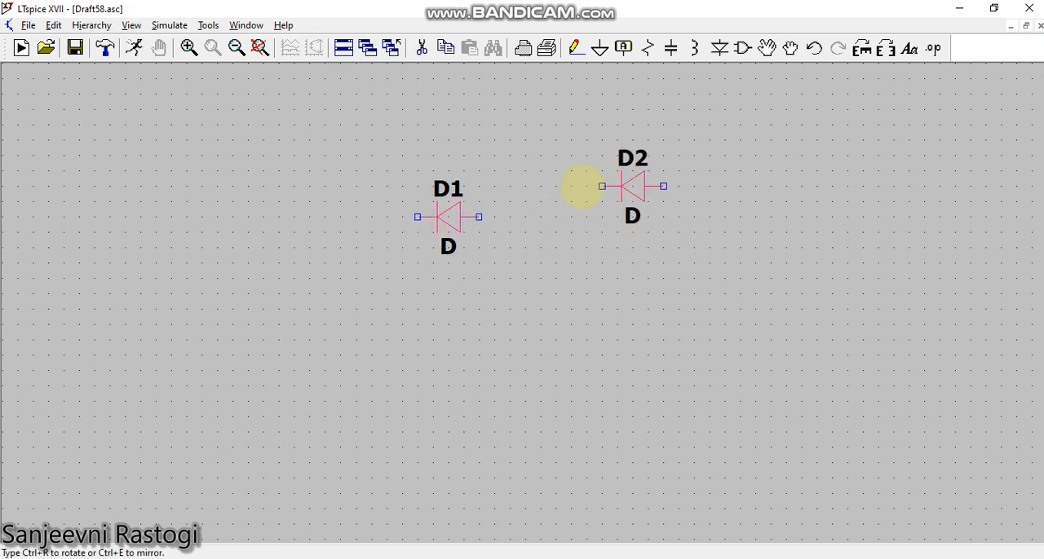
key("Escape")
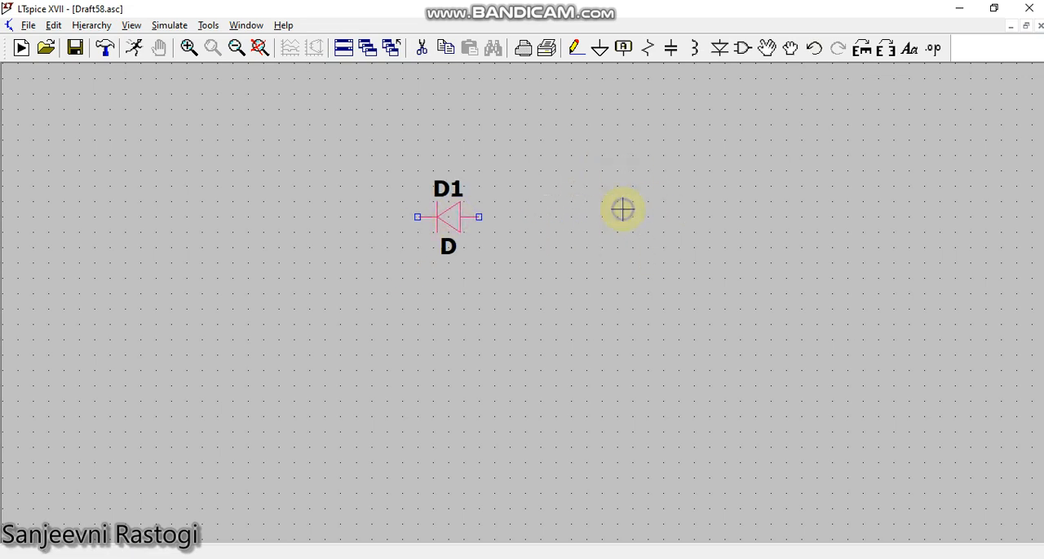
Place one vertical resistor just below and to the right of the diode.
left_click(648, 49)
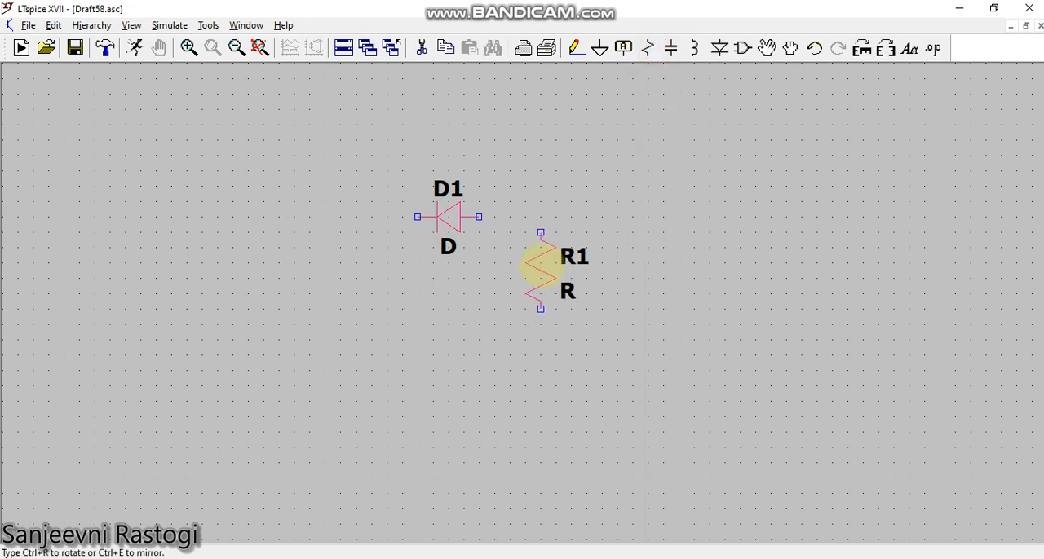
left_click(541, 265)
key("Escape")
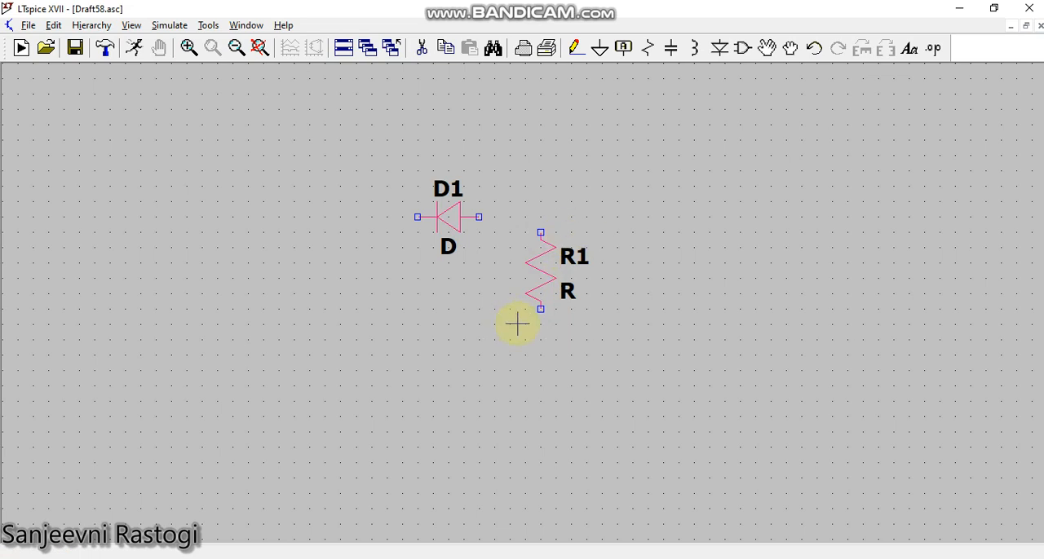
Place one independent voltage source below and to the left of the diode.
left_click(745, 49)
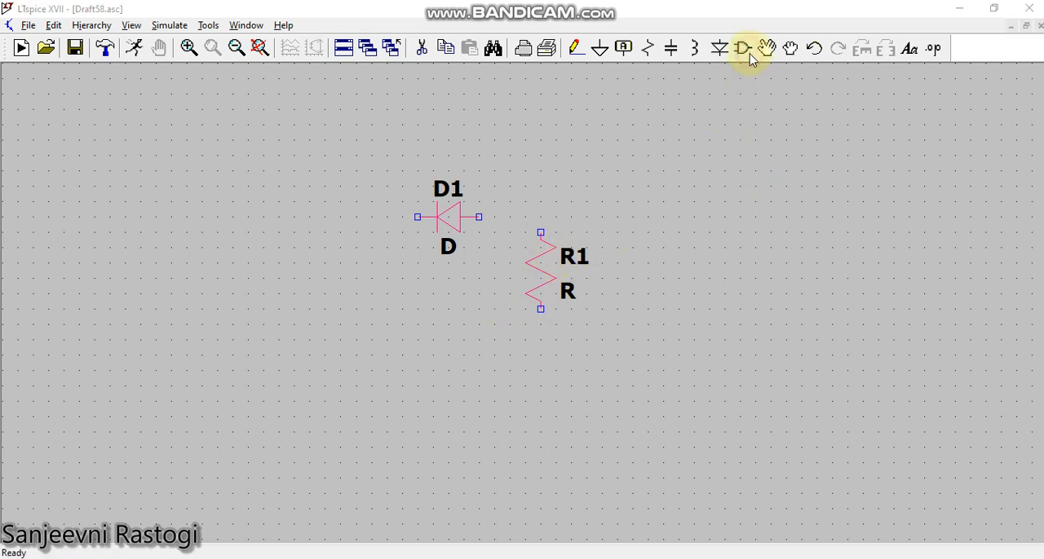
left_click(607, 430)
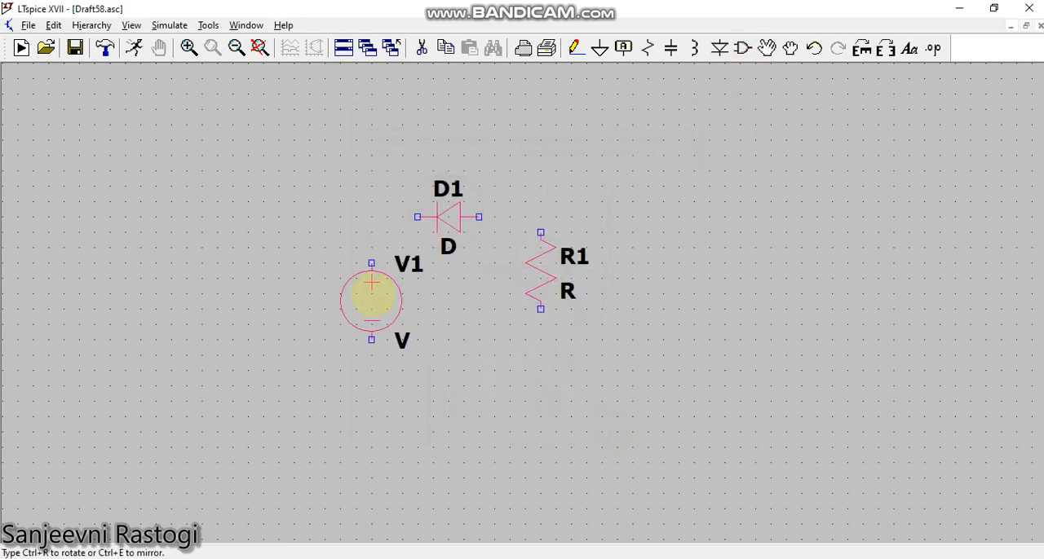
left_click(348, 283)
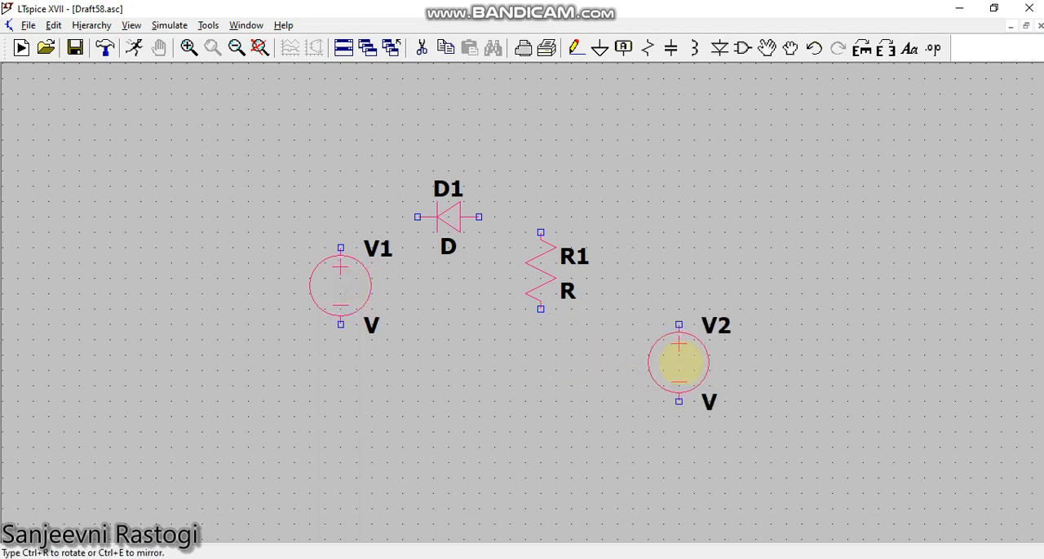
right_click(664, 354)
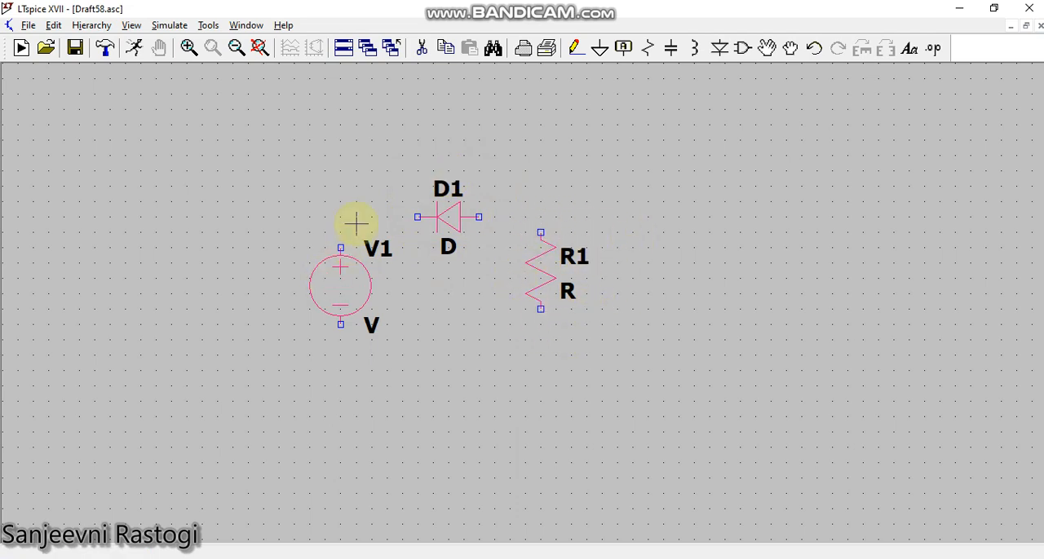
Wire the voltage source, diode and resistor into a closed series loop, running the return wire beneath the components.
left_click(575, 47)
left_click(341, 247)
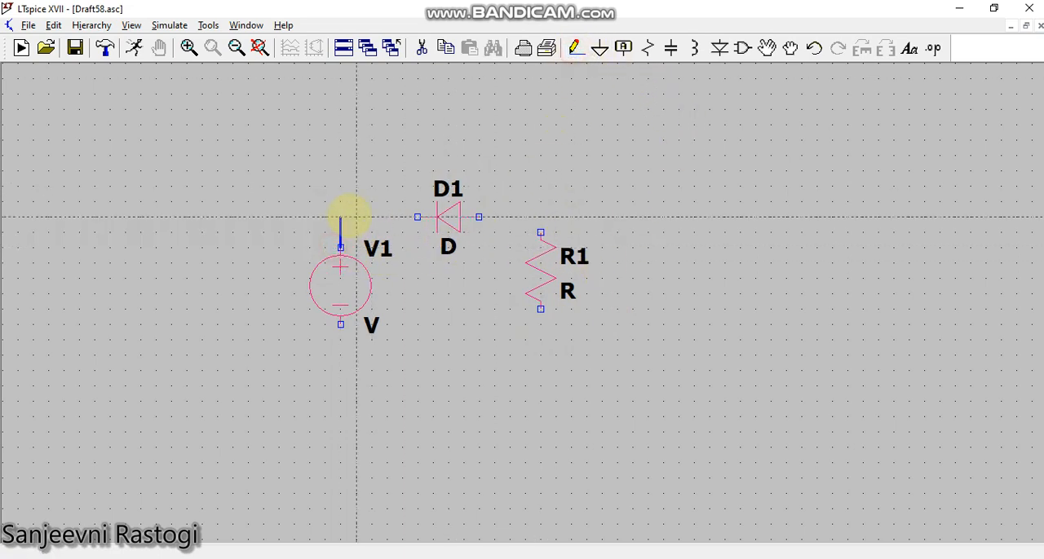
left_click(417, 217)
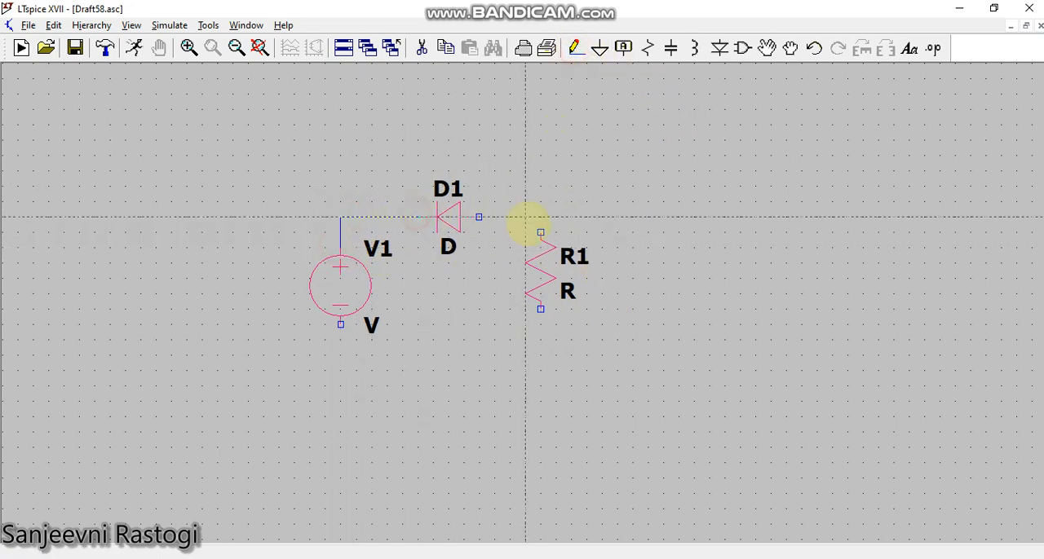
left_click(478, 222)
left_click(541, 231)
left_click(541, 309)
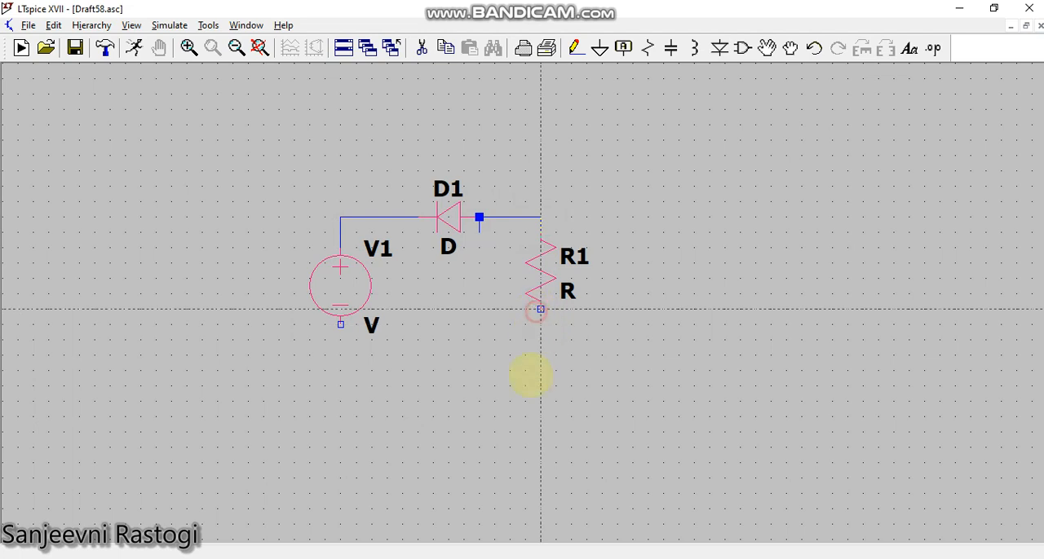
left_click(540, 370)
left_click(341, 371)
left_click(341, 325)
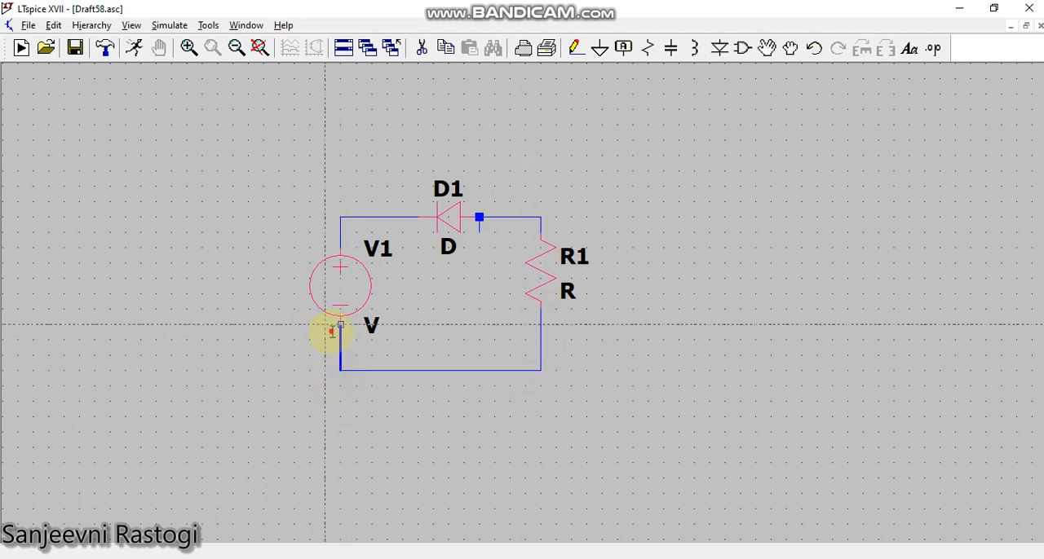
Delete the stray wire stub at the diode's resistor-side terminal.
left_click(577, 48)
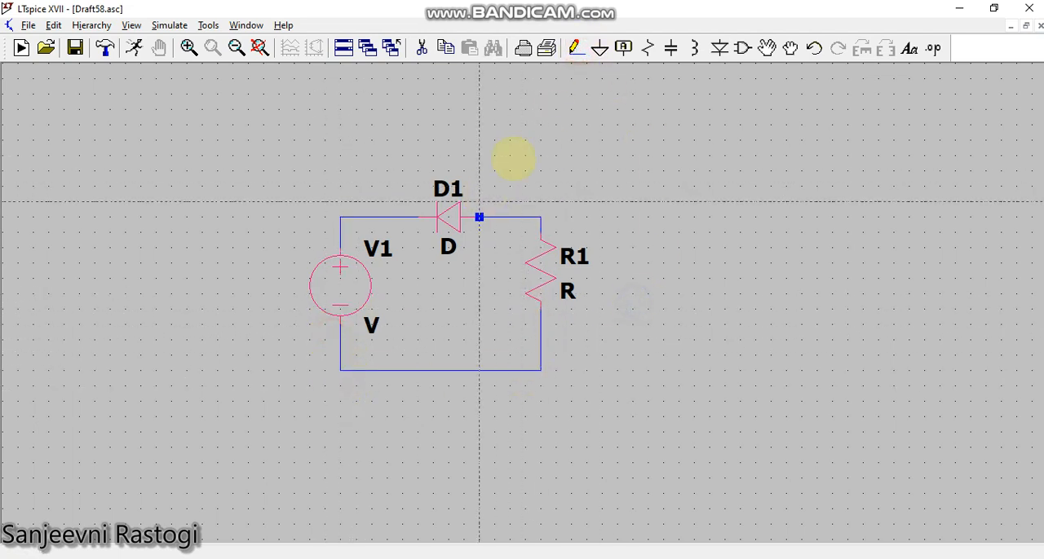
right_click(541, 115)
left_click(421, 47)
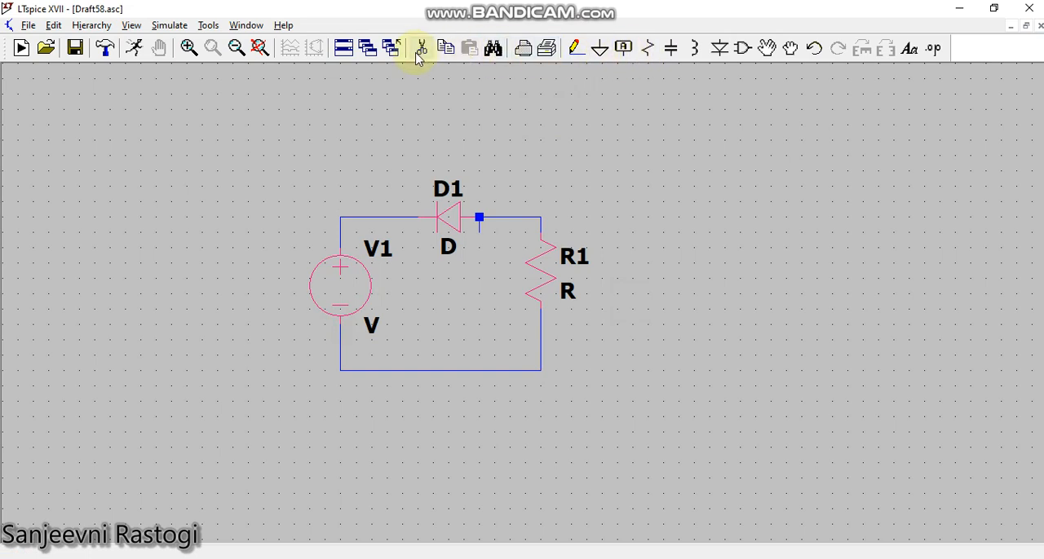
left_click(479, 218)
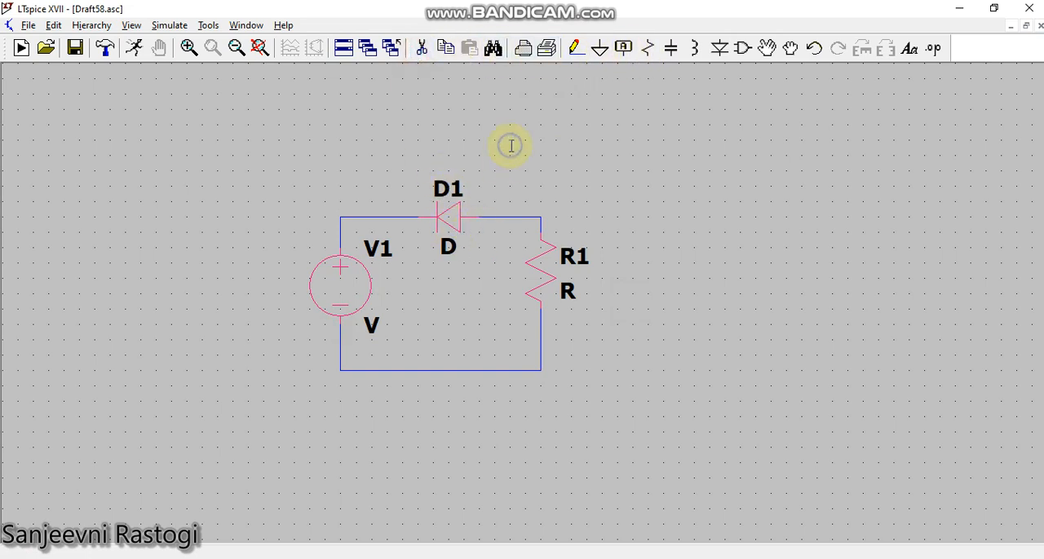
Place a ground symbol below the loop and wire it to the return wire between source and resistor.
left_click(599, 47)
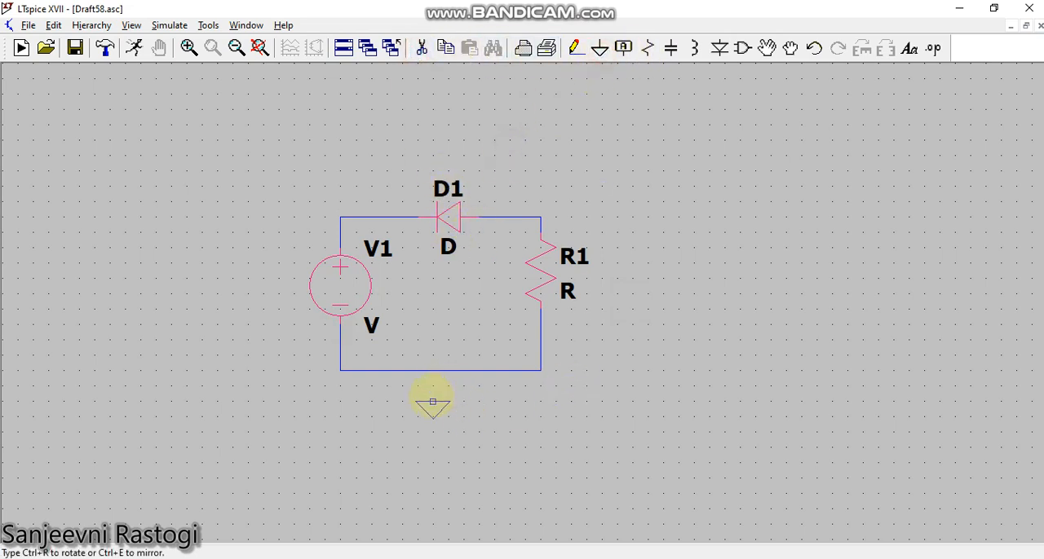
left_click(432, 402)
right_click(661, 377)
left_click(575, 48)
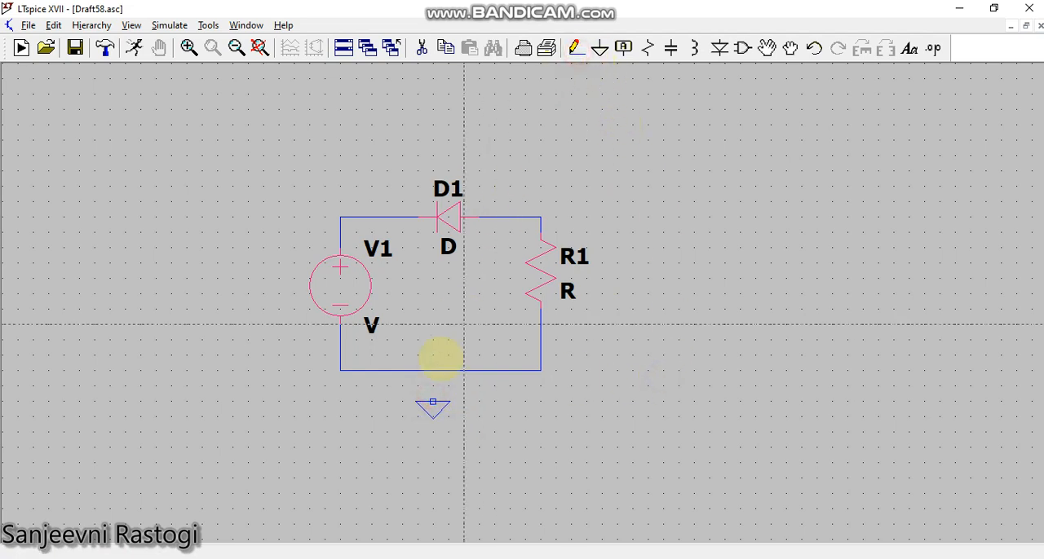
left_click(432, 401)
left_click(433, 371)
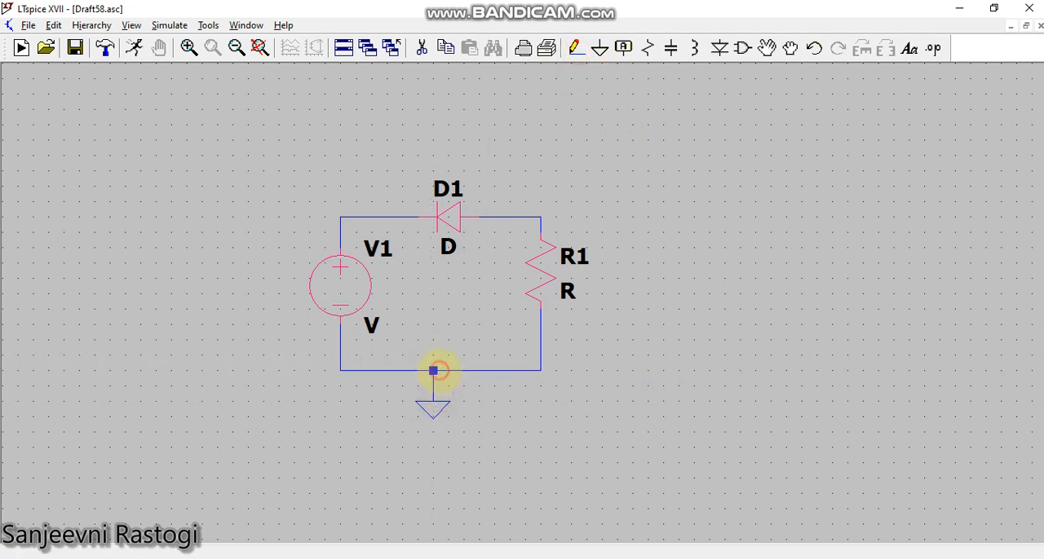
right_click(610, 364)
left_click(660, 558)
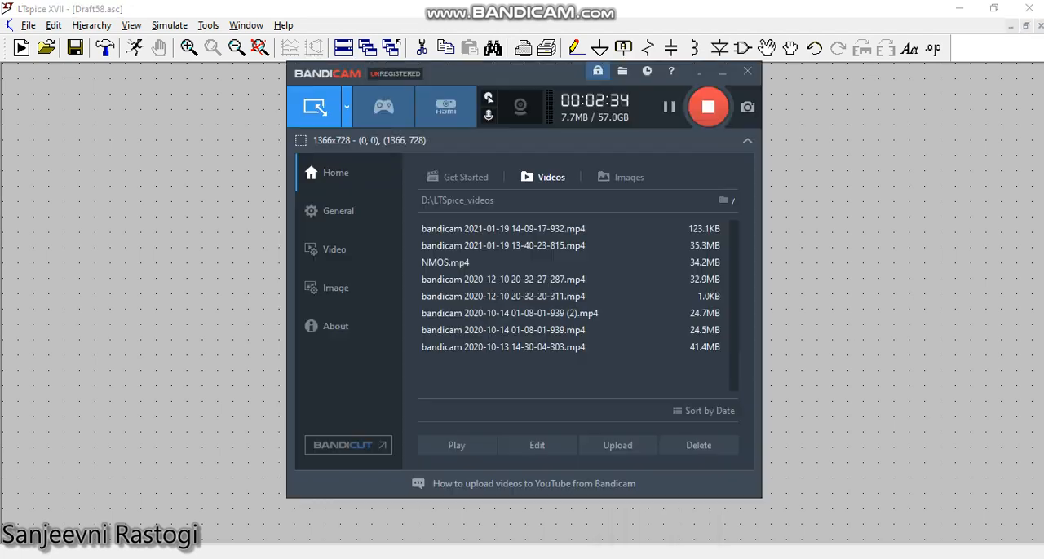
left_click(878, 261)
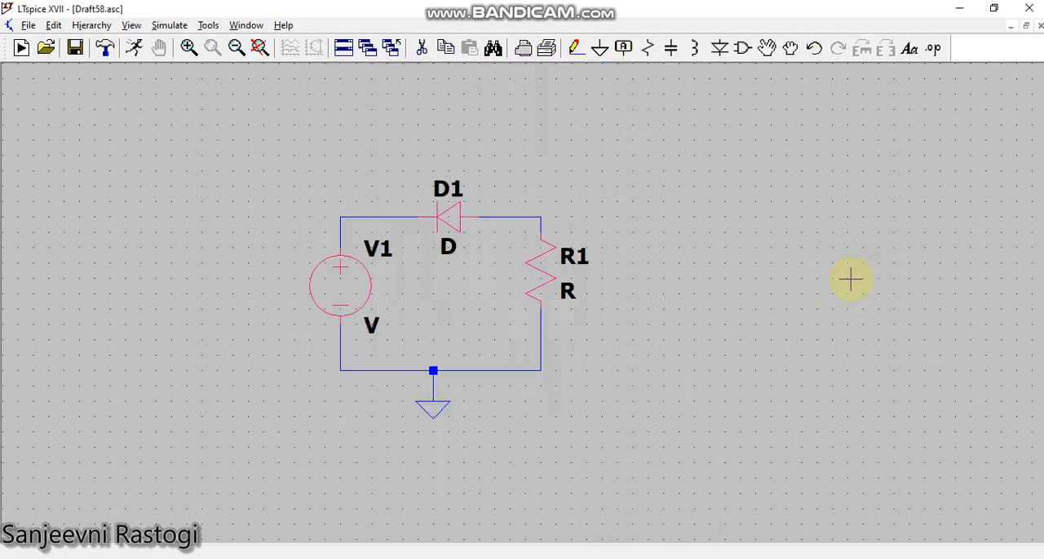
Set source V1 to a SINE function with DC offset 0 V, amplitude 5 V and frequency 1k Hz.
right_click(354, 284)
left_click(619, 310)
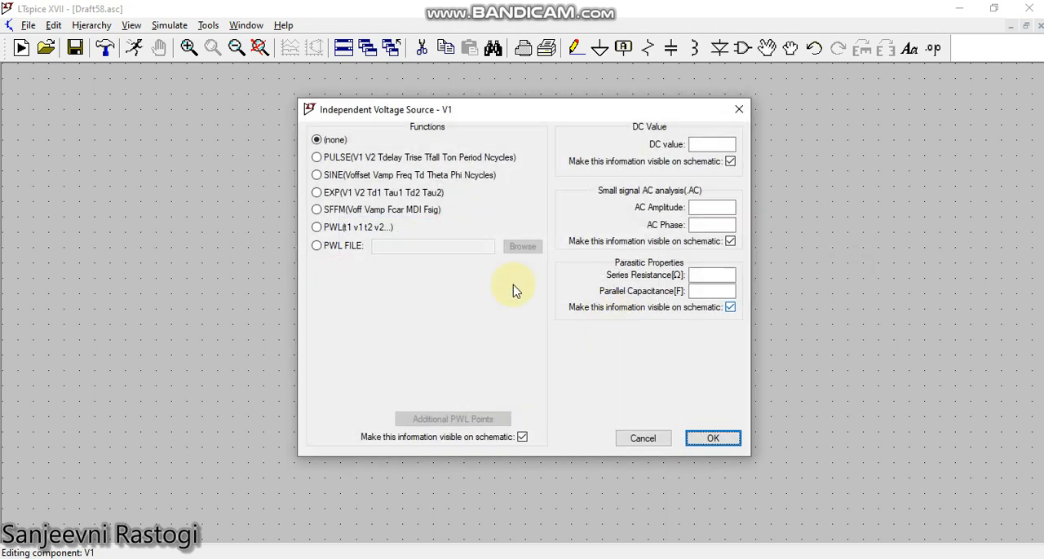
left_click(340, 176)
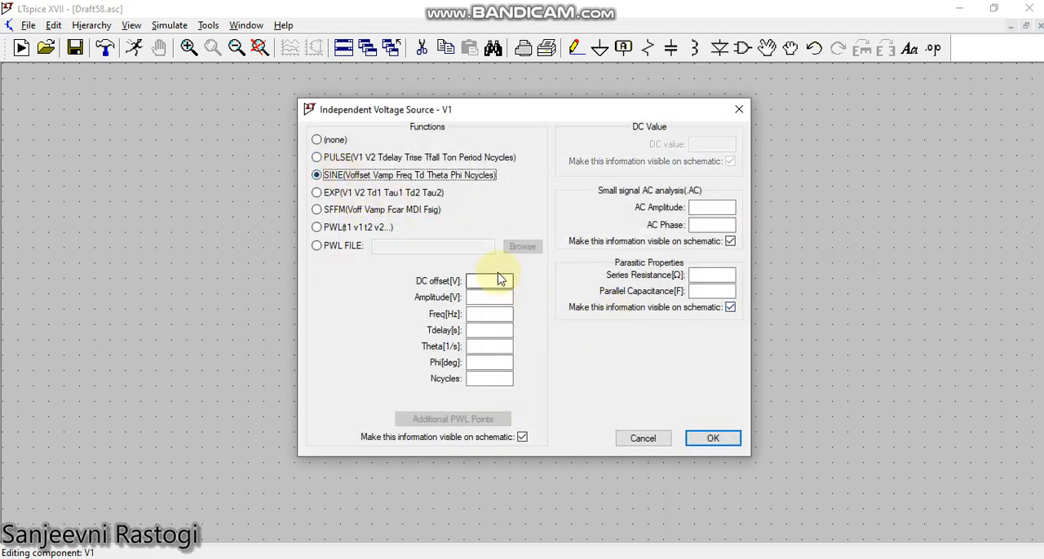
left_click(500, 279)
type("0")
key("Tab")
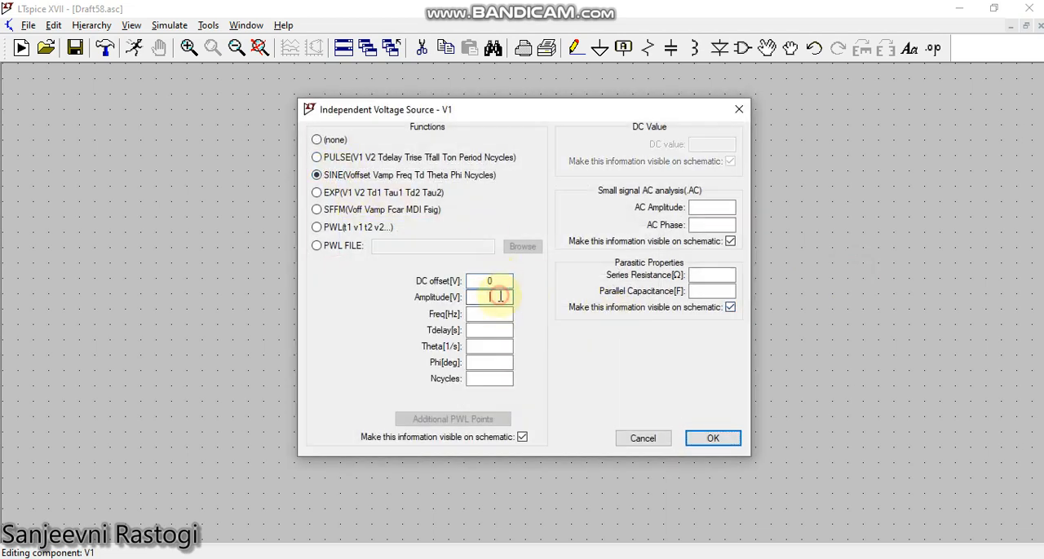
type("5")
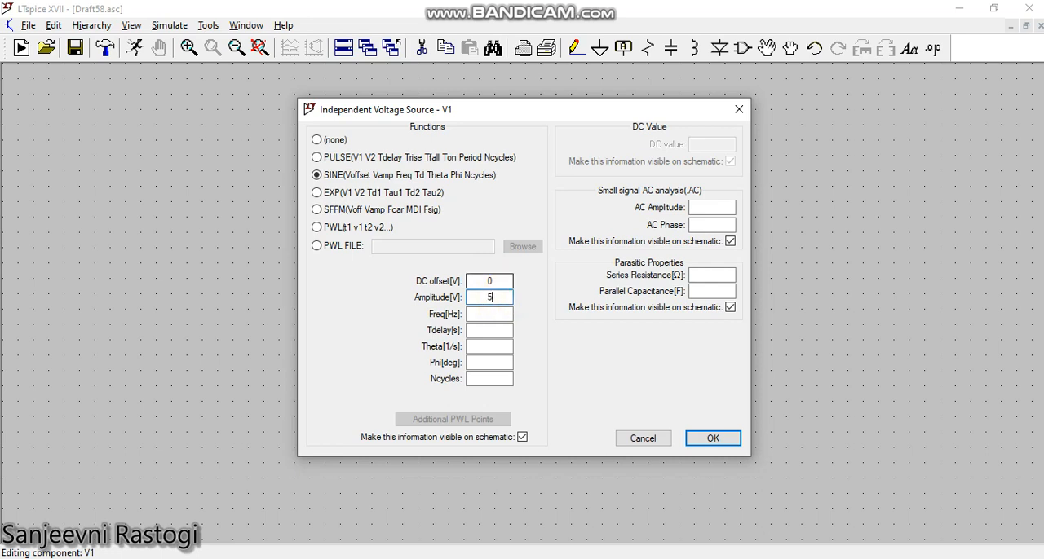
left_click(510, 314)
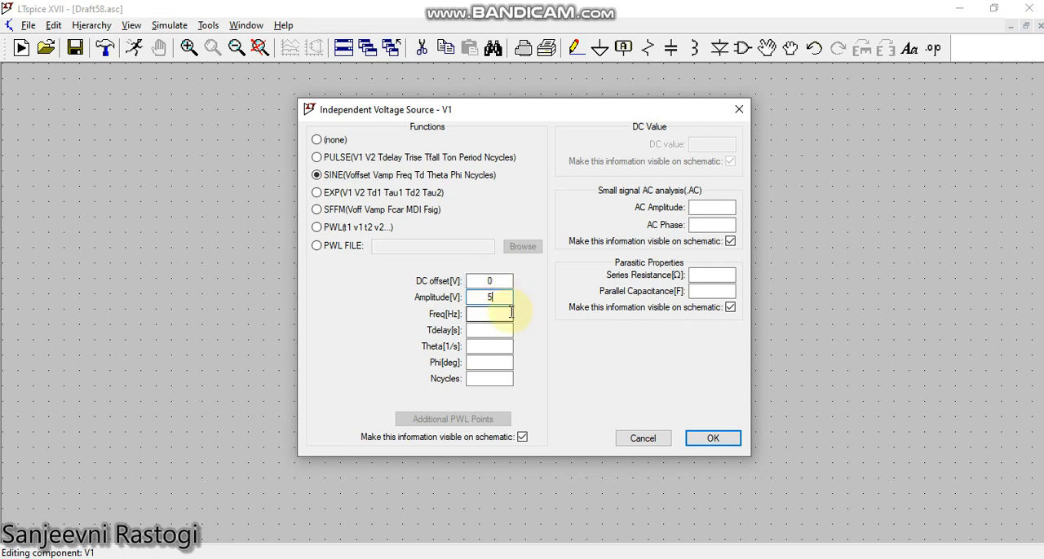
type("1k")
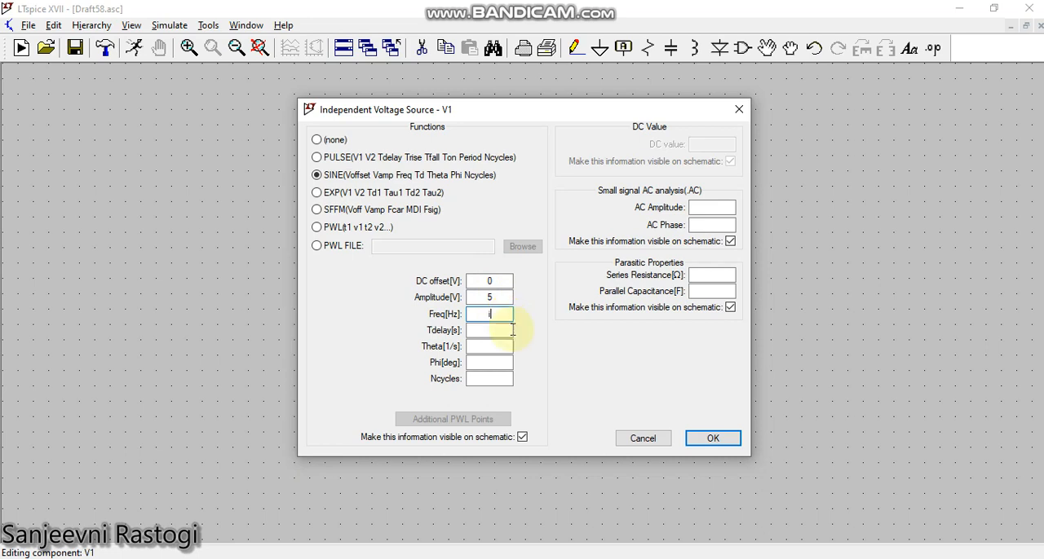
type("1k")
left_click(708, 438)
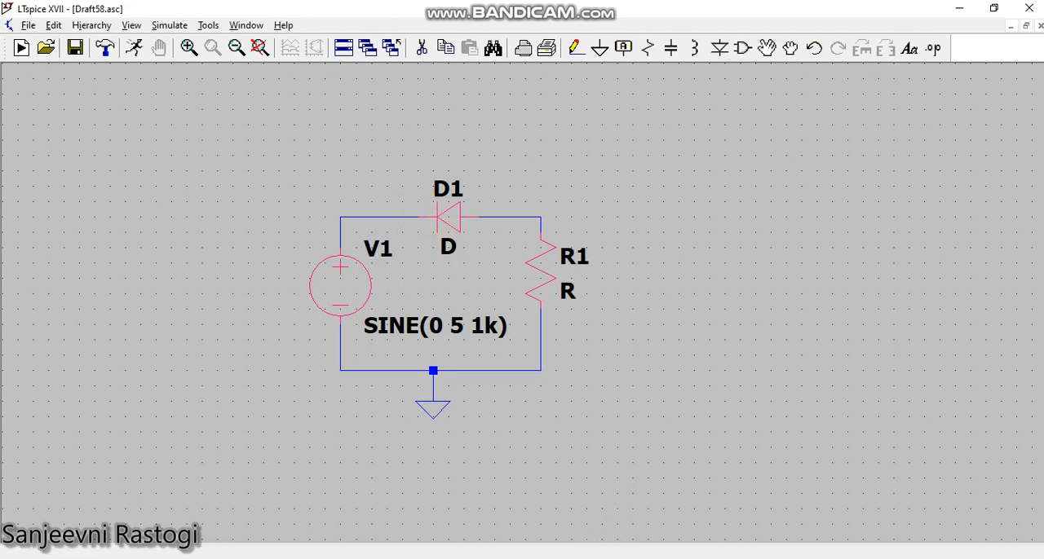
Switch to Notepad, copy the line ".model MyIdealDiode D(Ron=1 Roff=1Meg Vfwd=1 Vrev=2)" and return to LTspice.
left_click(640, 558)
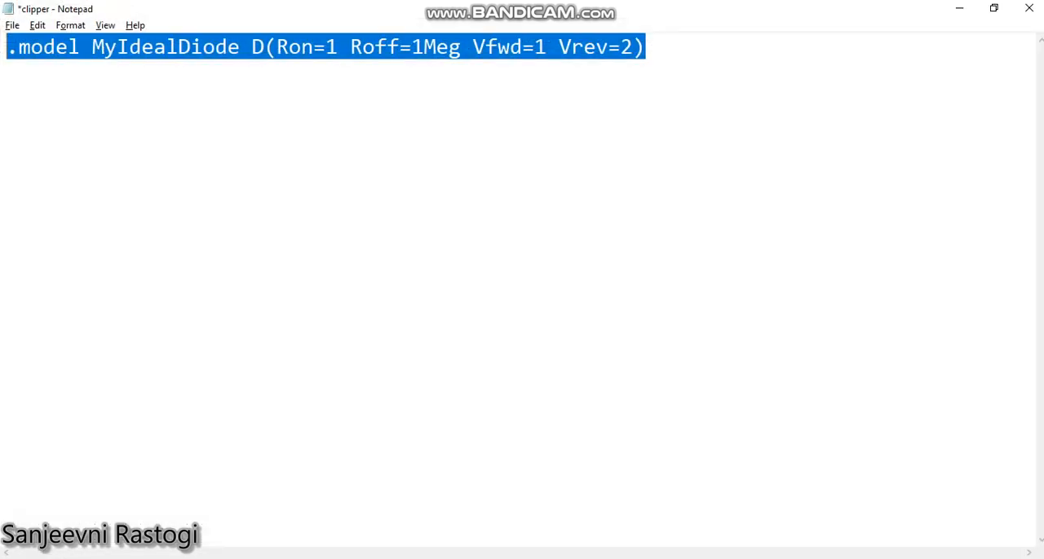
right_click(499, 54)
left_click(544, 98)
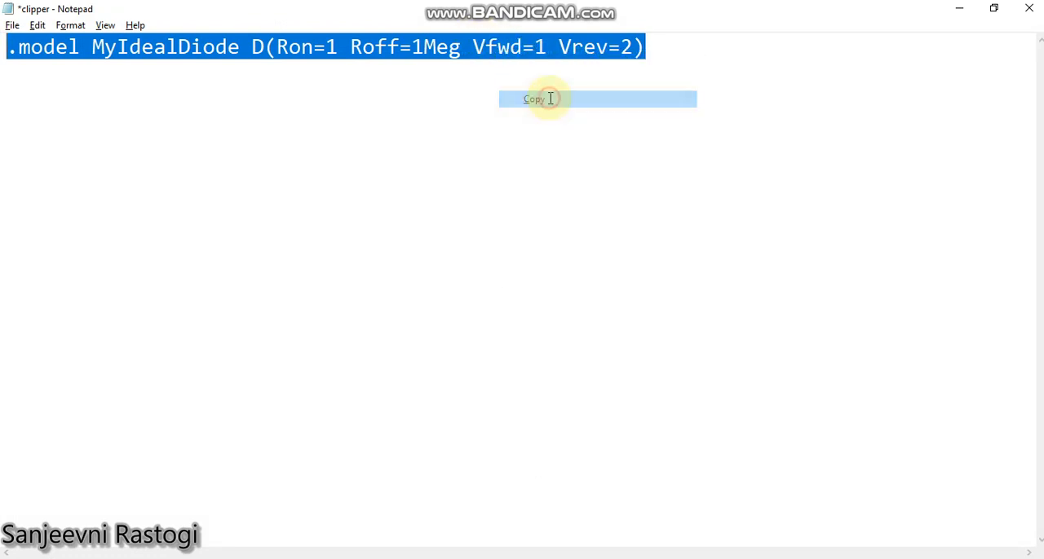
left_click(951, 17)
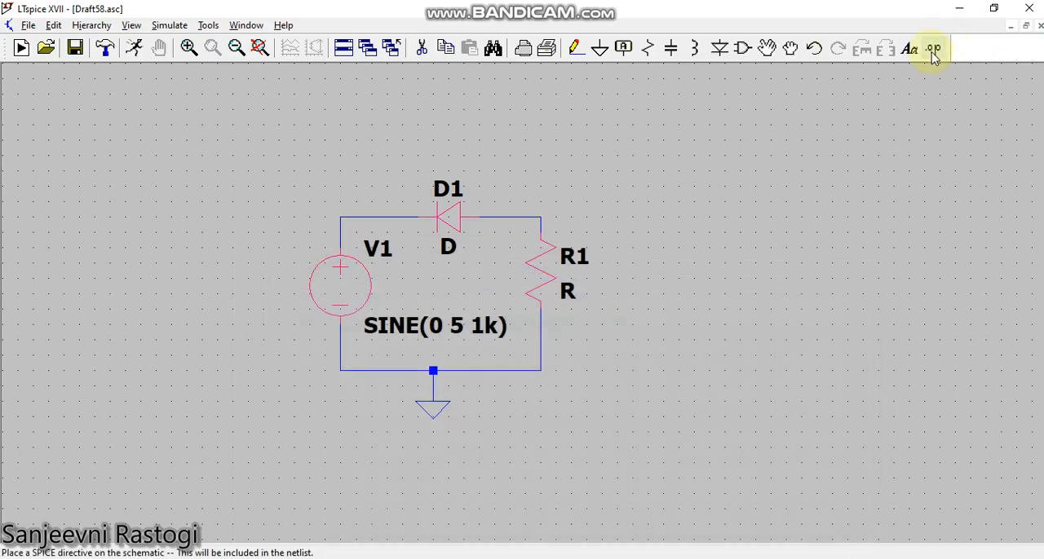
Paste the copied ".model MyIdealDiode D(Ron=1 Roff=1Meg Vfwd=1 Vrev=2)" line as a SPICE directive and place it above the circuit.
left_click(934, 50)
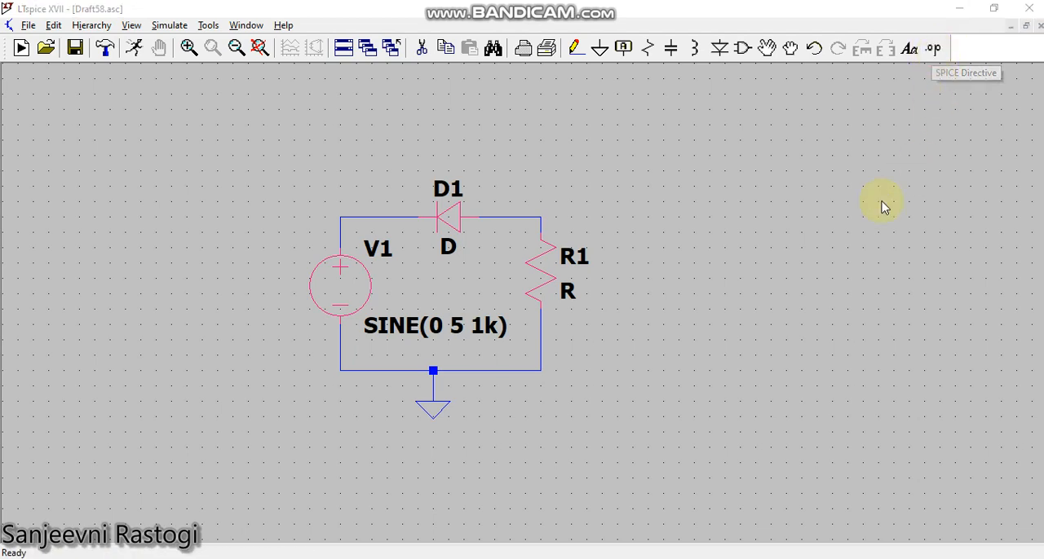
right_click(468, 303)
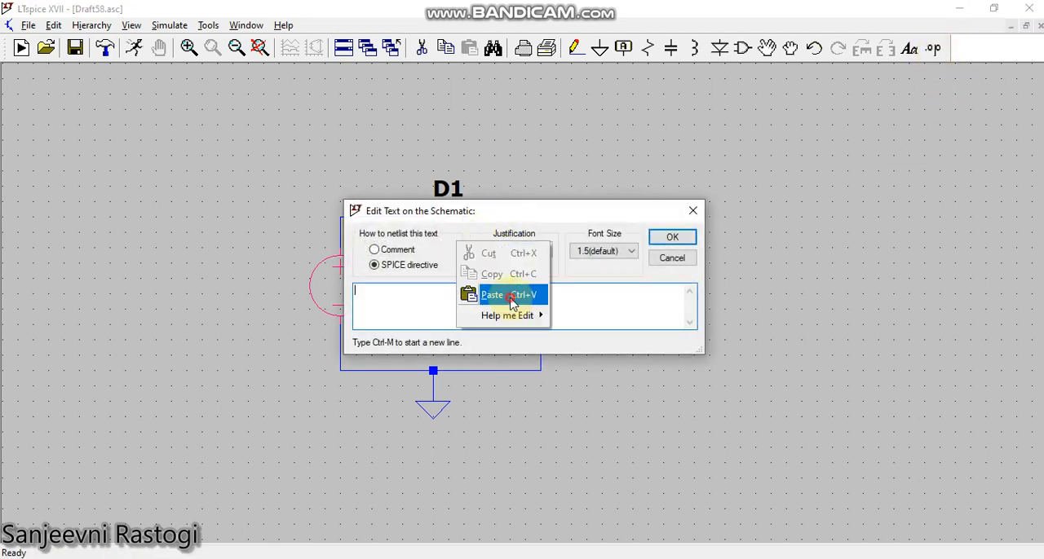
left_click(497, 294)
left_click(672, 237)
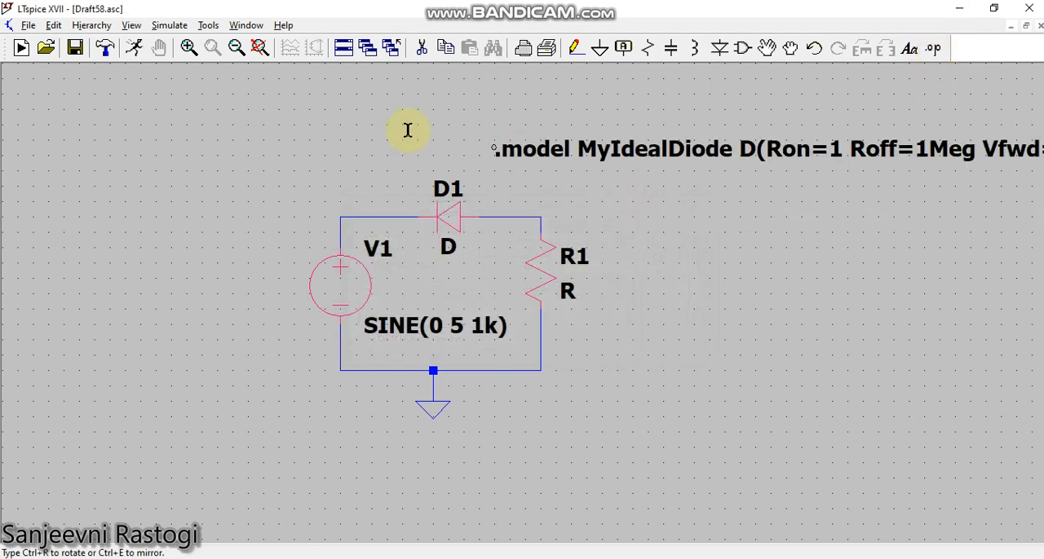
left_click(184, 140)
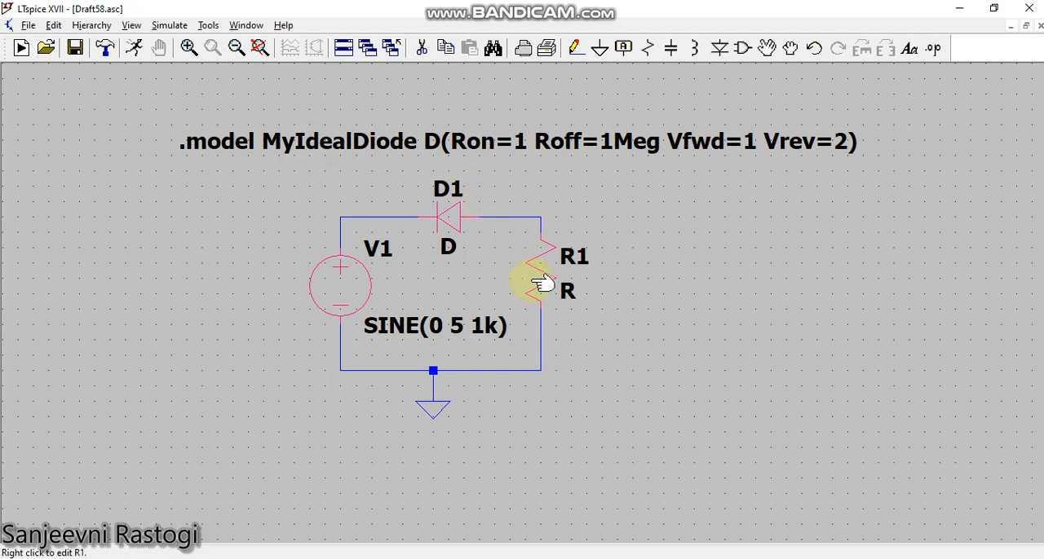
Set the resistance of resistor R1 to 10k.
right_click(542, 282)
type("1")
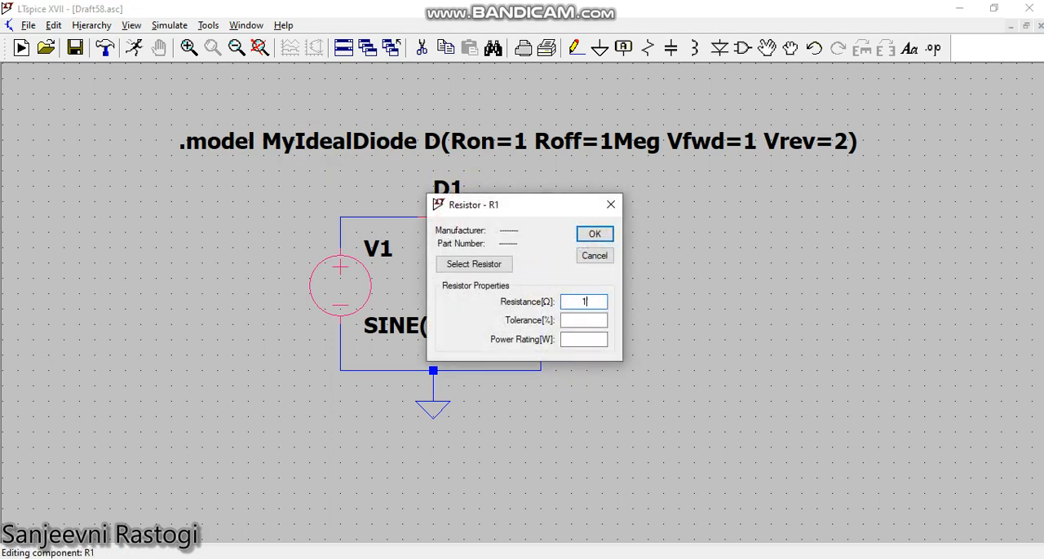
type("0k")
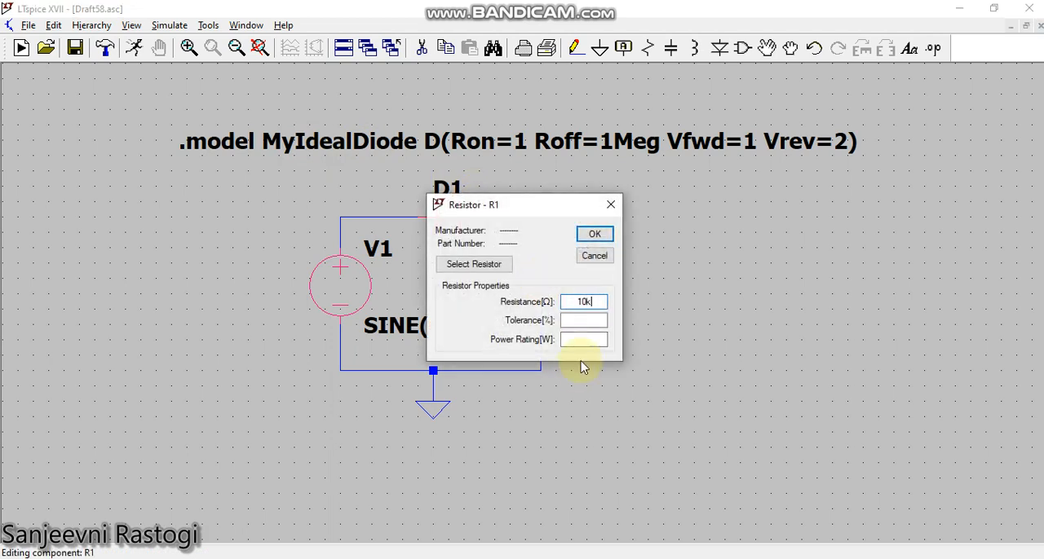
left_click(595, 234)
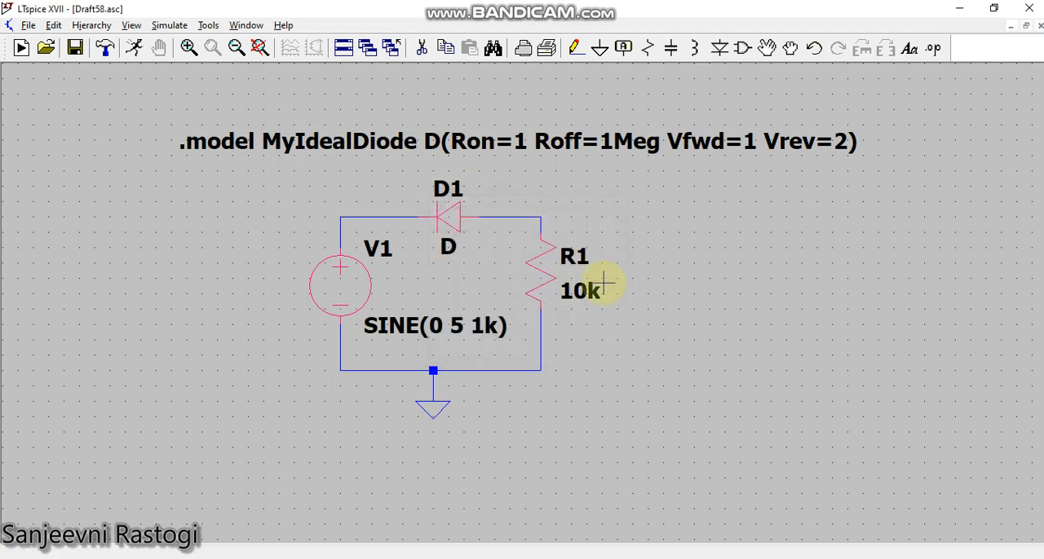
Define a transient analysis with a stop time of 5ms and place its directive beside the resistor's lower end.
left_click(169, 25)
left_click(211, 173)
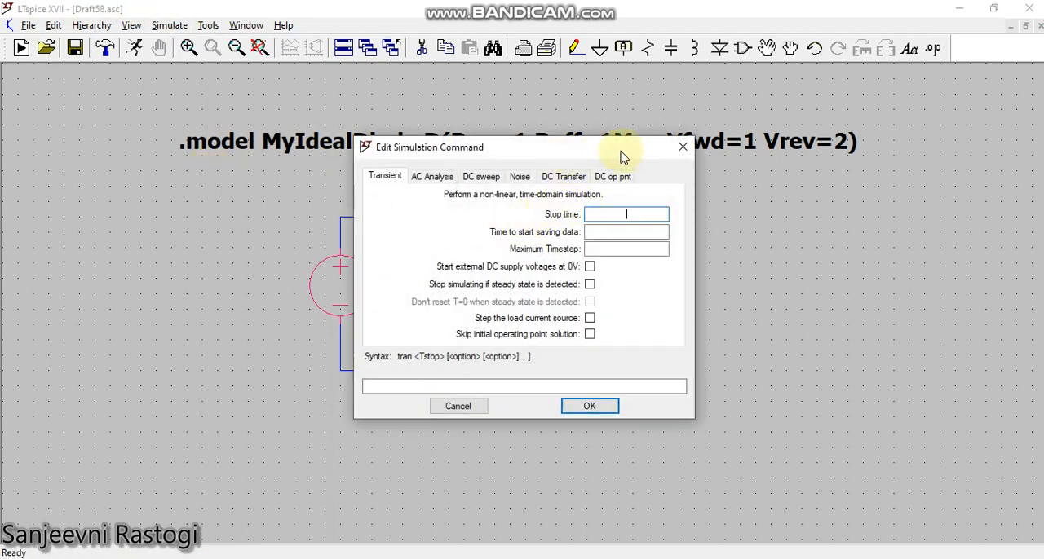
left_click_drag(609, 152, 804, 170)
left_click(807, 231)
type("5")
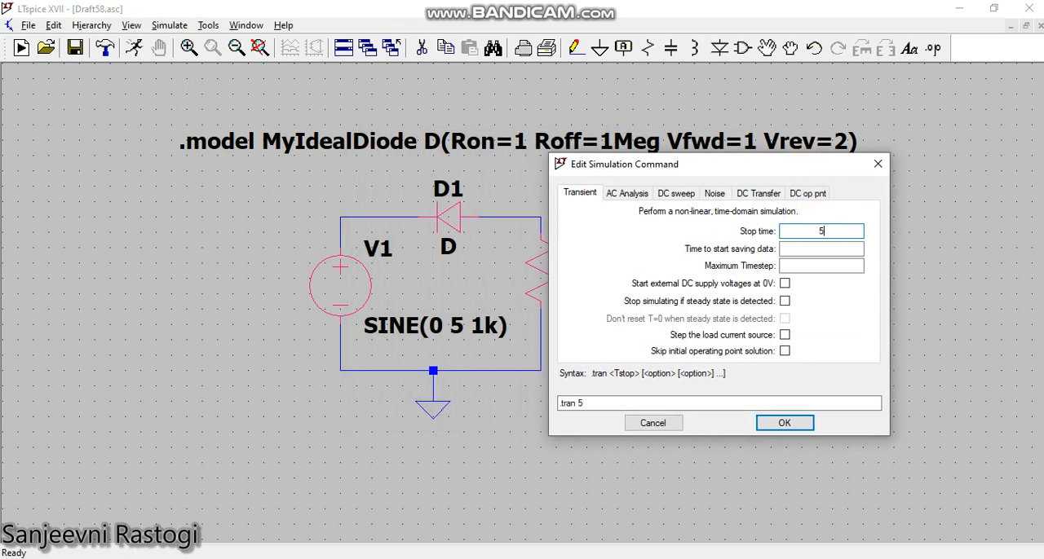
type("m")
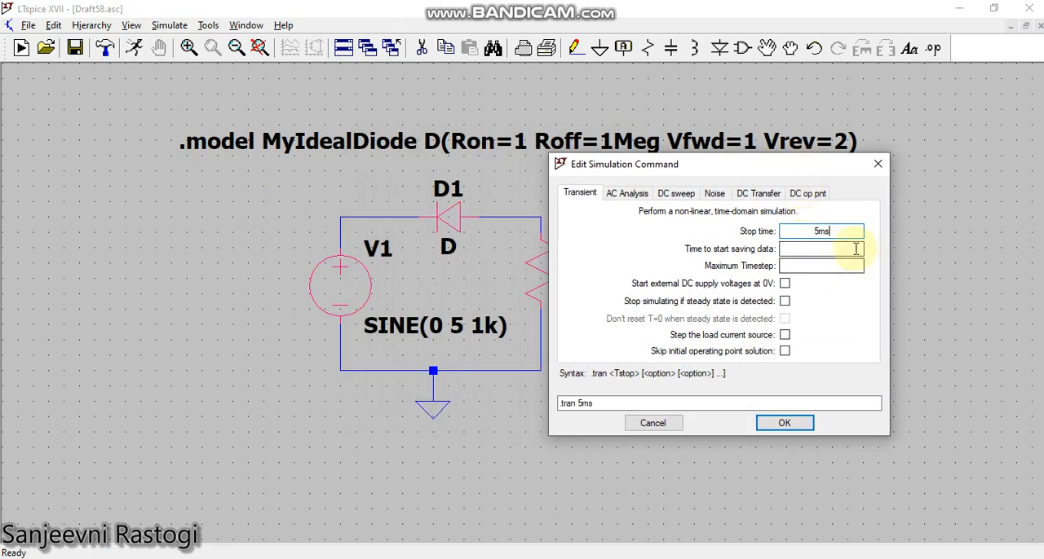
type("s")
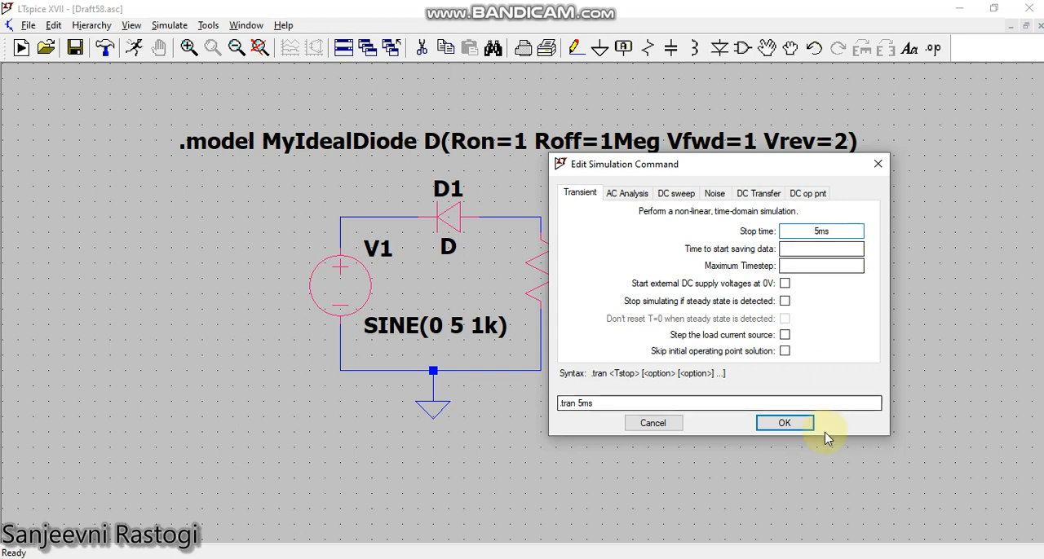
left_click(779, 424)
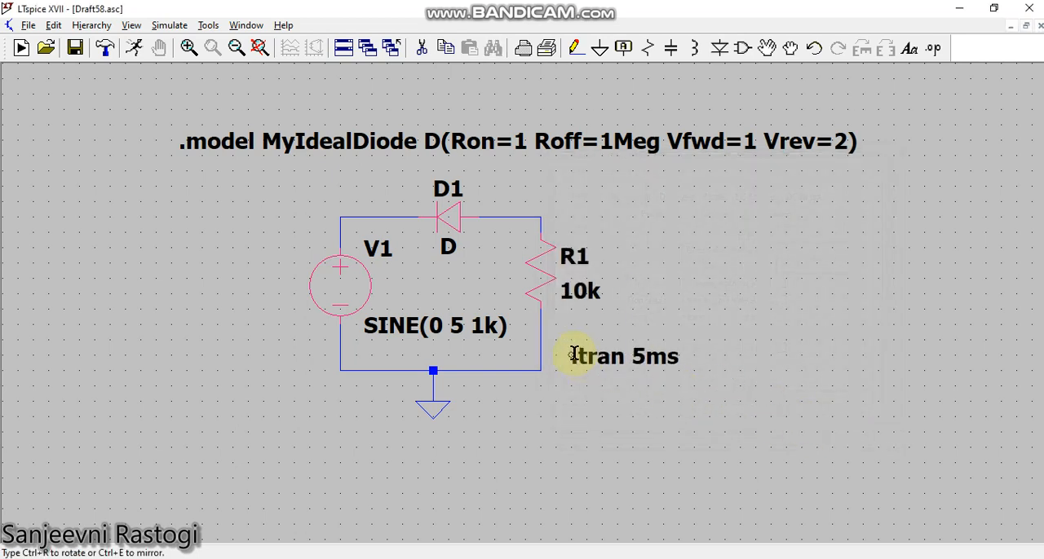
left_click(574, 355)
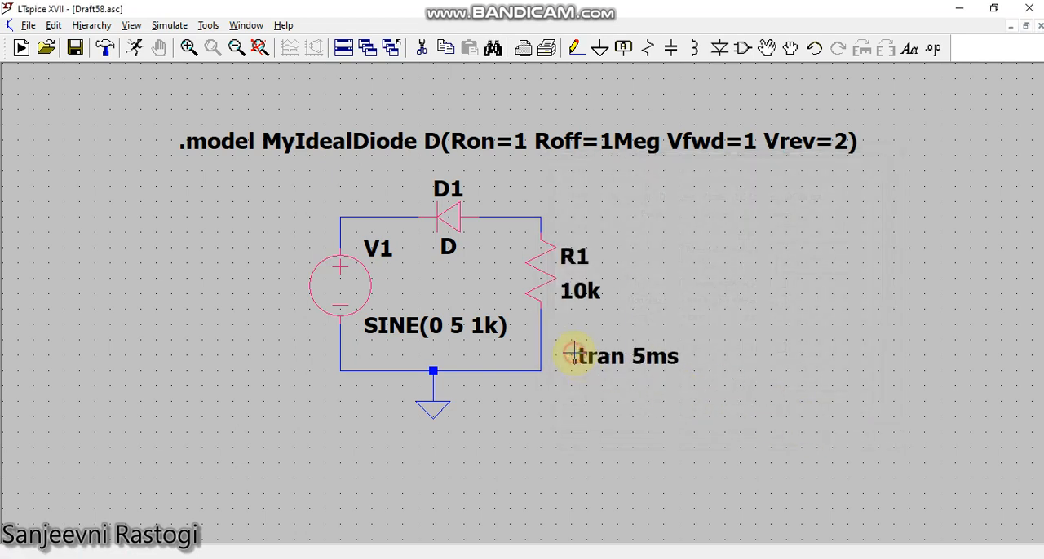
Run the simulation and tile the schematic and waveform windows vertically.
left_click(137, 46)
left_click(231, 25)
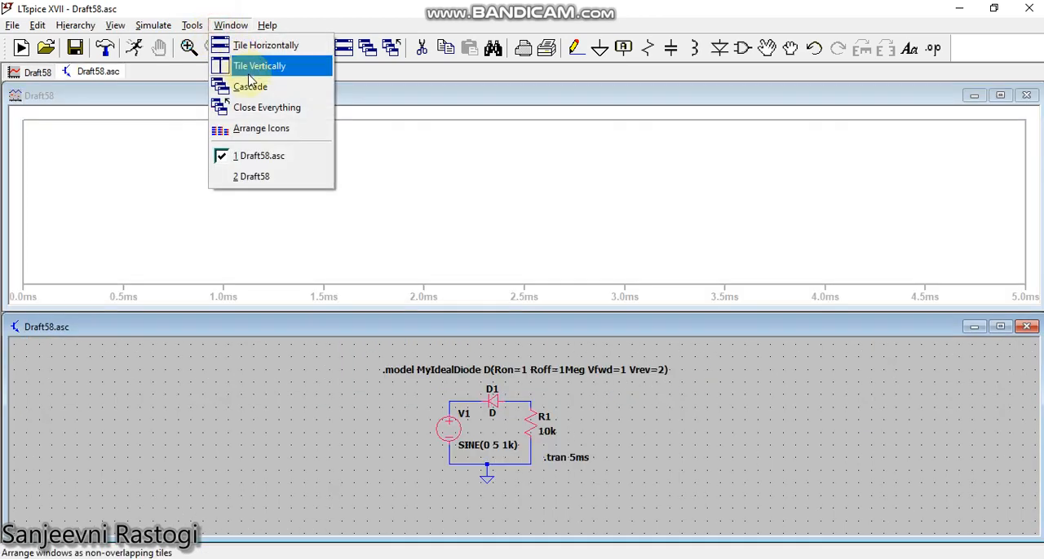
left_click(250, 73)
Add a second plot pane, plotting the source's positive node voltage in the upper pane and the diode-resistor node voltage in the lower one.
right_click(742, 291)
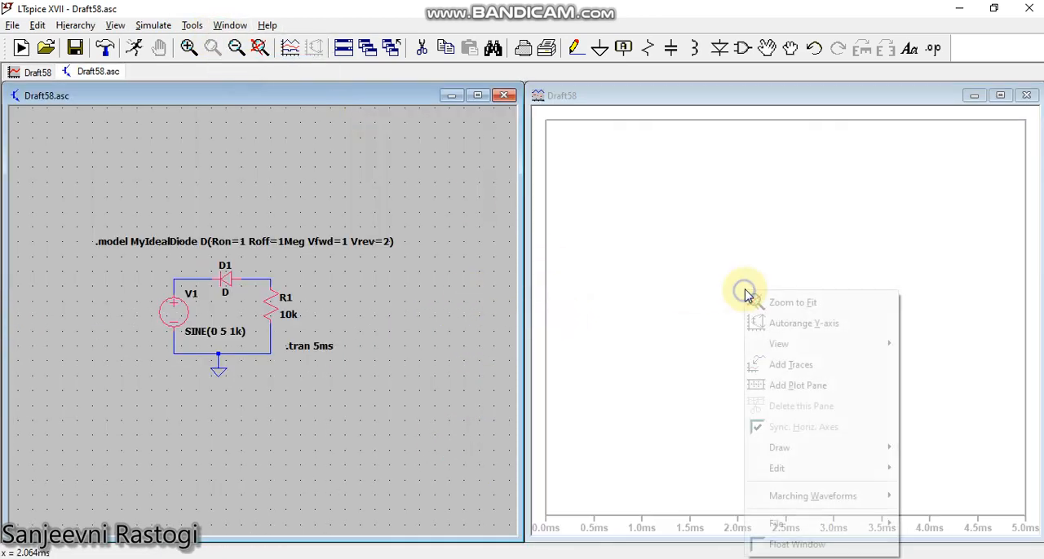
left_click(804, 386)
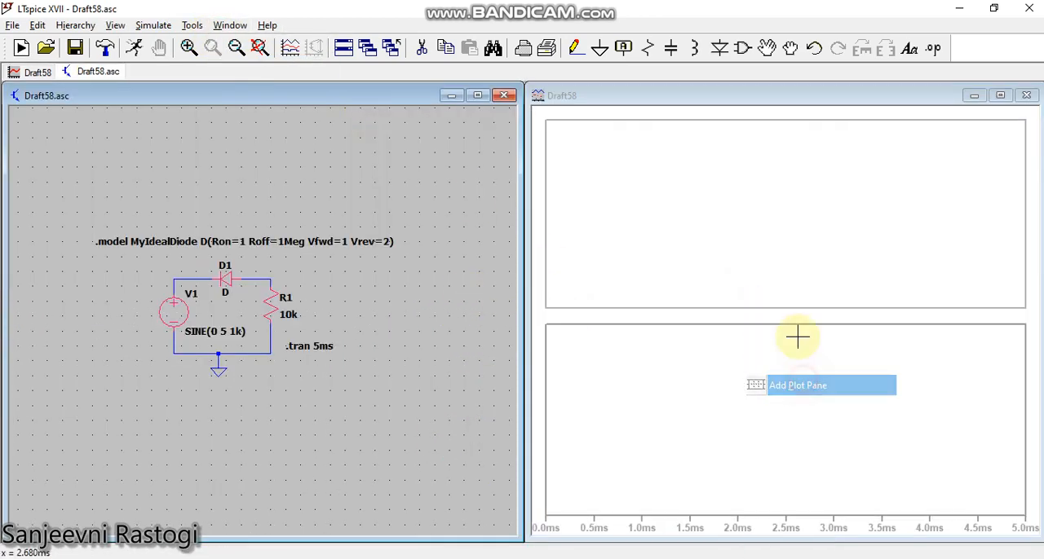
left_click(174, 287)
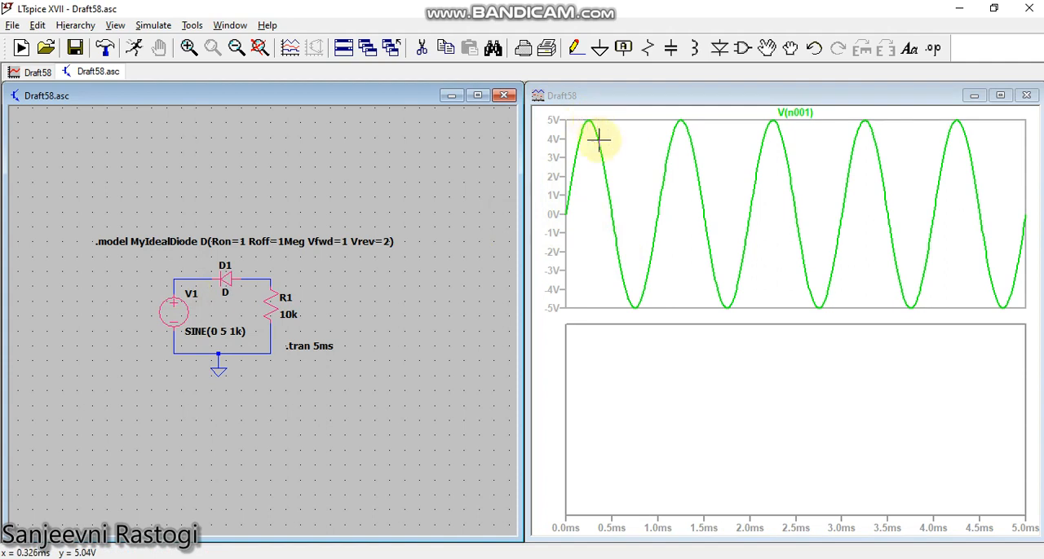
left_click(665, 376)
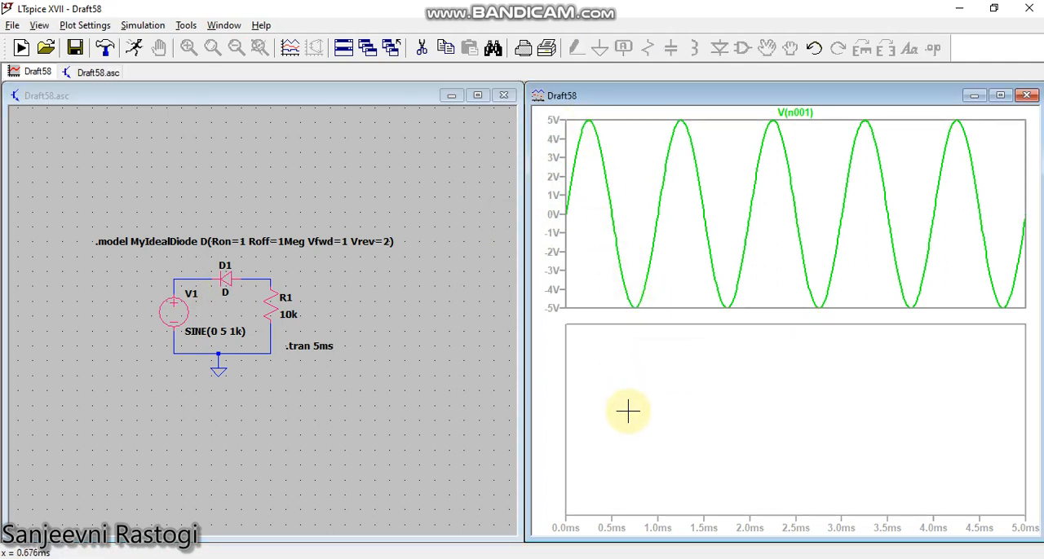
left_click(271, 285)
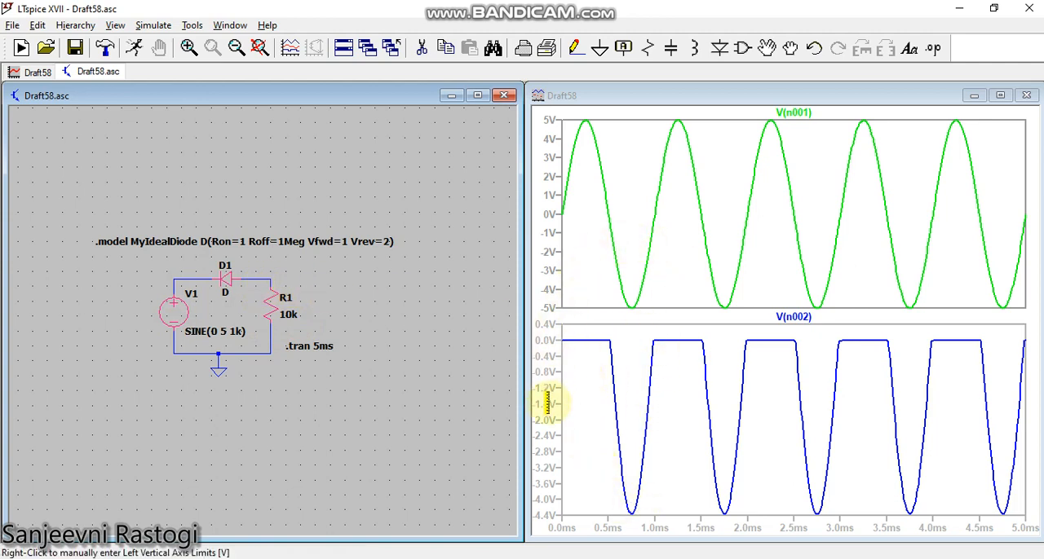
left_click(670, 556)
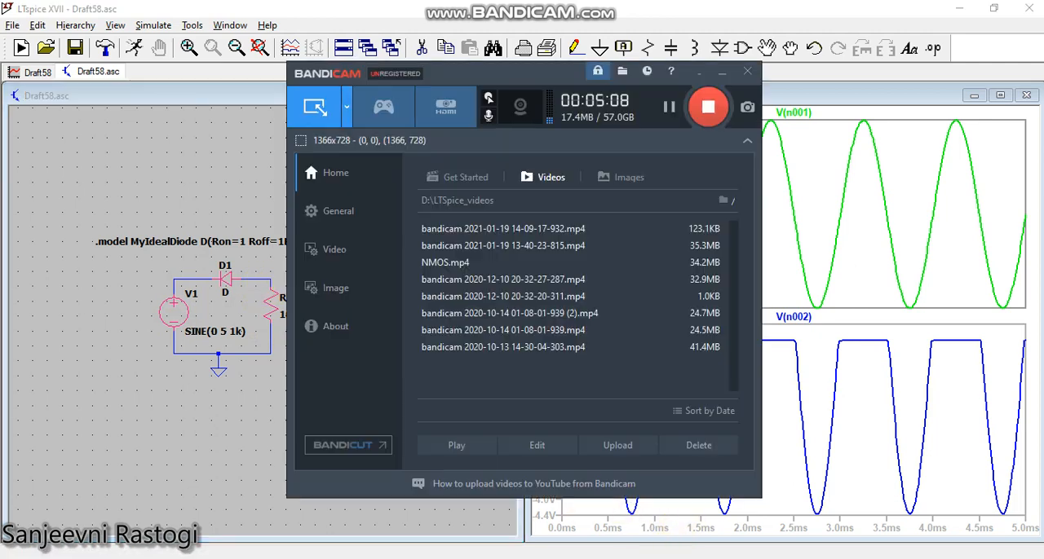
left_click(792, 10)
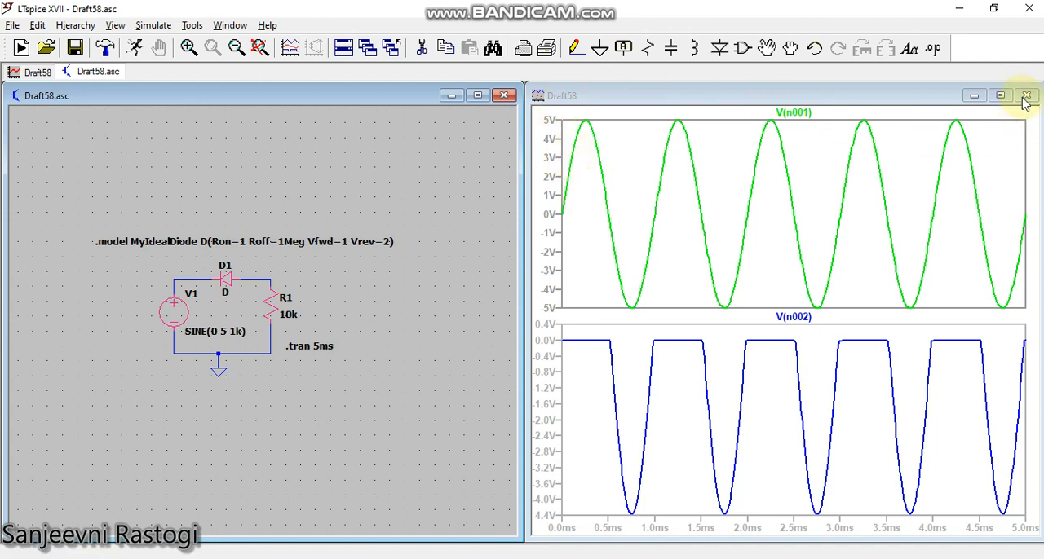
Delete the wire below resistor R1, the bottom return wire and the ground symbol with its connection.
scroll(338, 286, "up", 3)
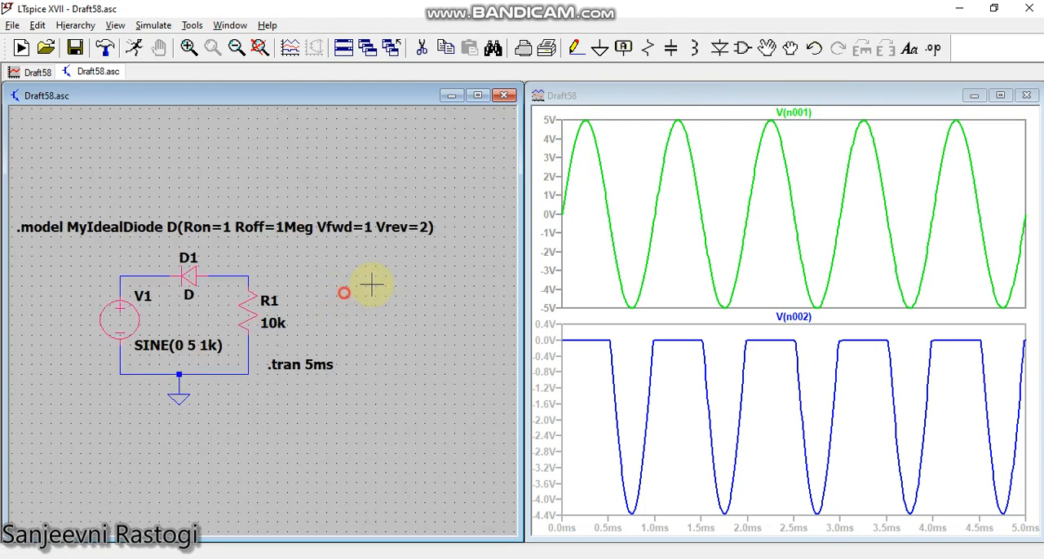
left_click(422, 47)
left_click(314, 335)
left_click(248, 368)
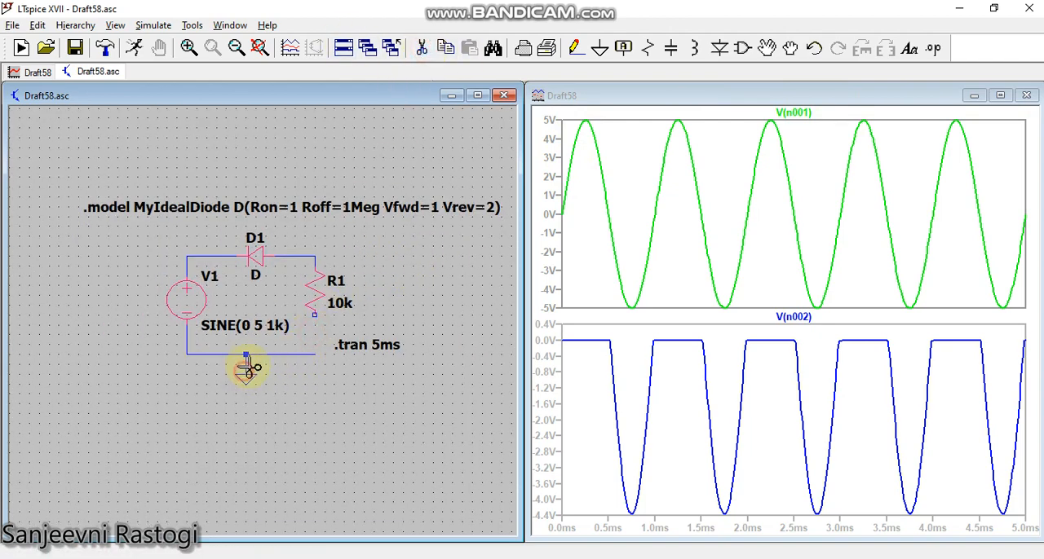
left_click(251, 357)
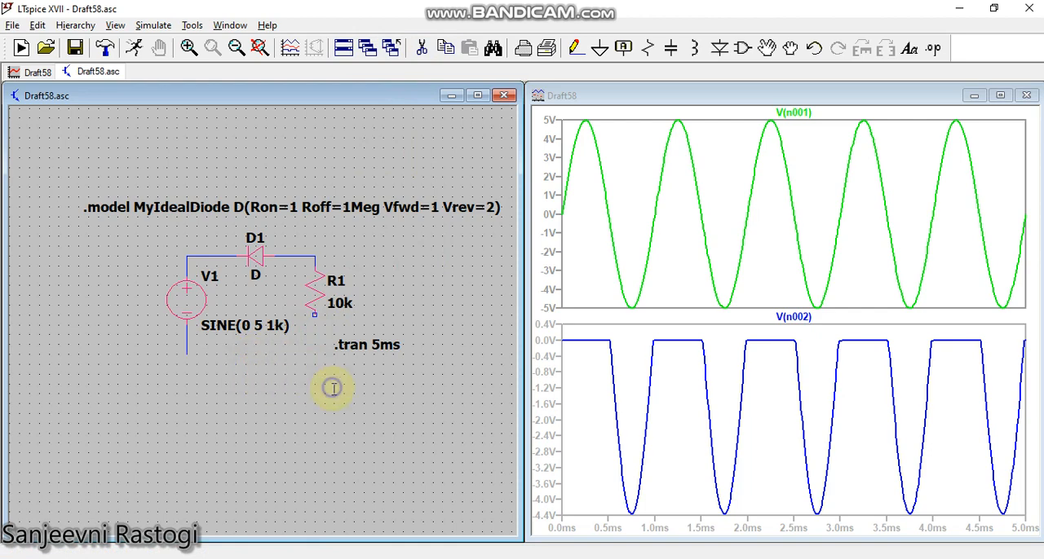
Place a second voltage source directly below resistor R1, in line with its lower terminal.
left_click(745, 51)
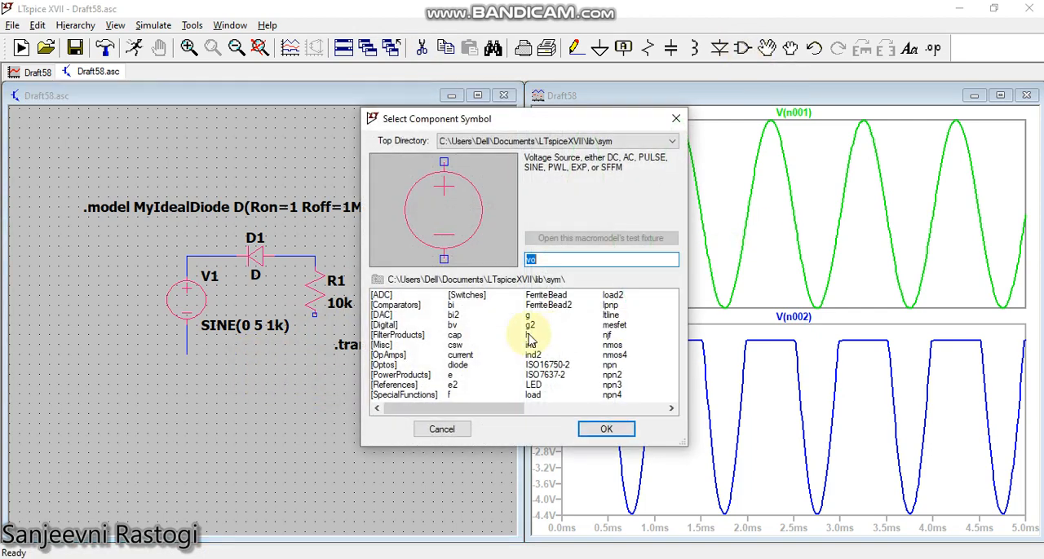
left_click(608, 428)
left_click(306, 363)
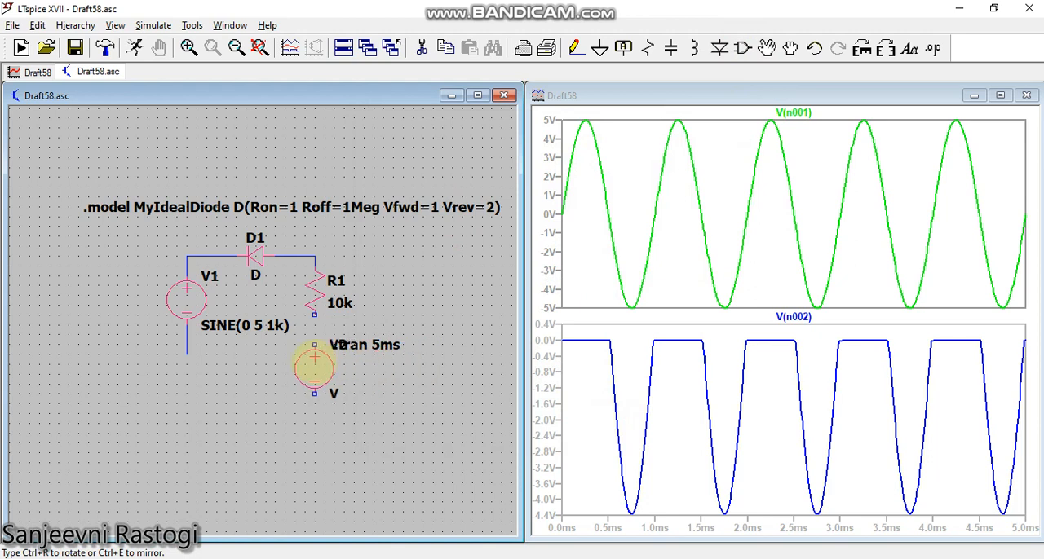
right_click(478, 300)
Wire R1's lower terminal to the new source's positive terminal and its negative terminal back to V1's negative side.
left_click(576, 48)
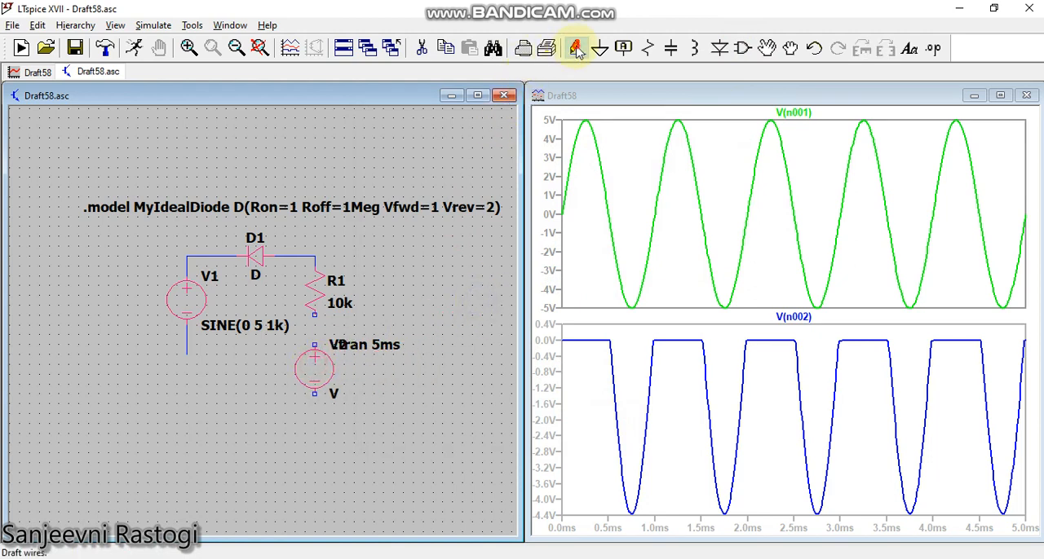
left_click(315, 318)
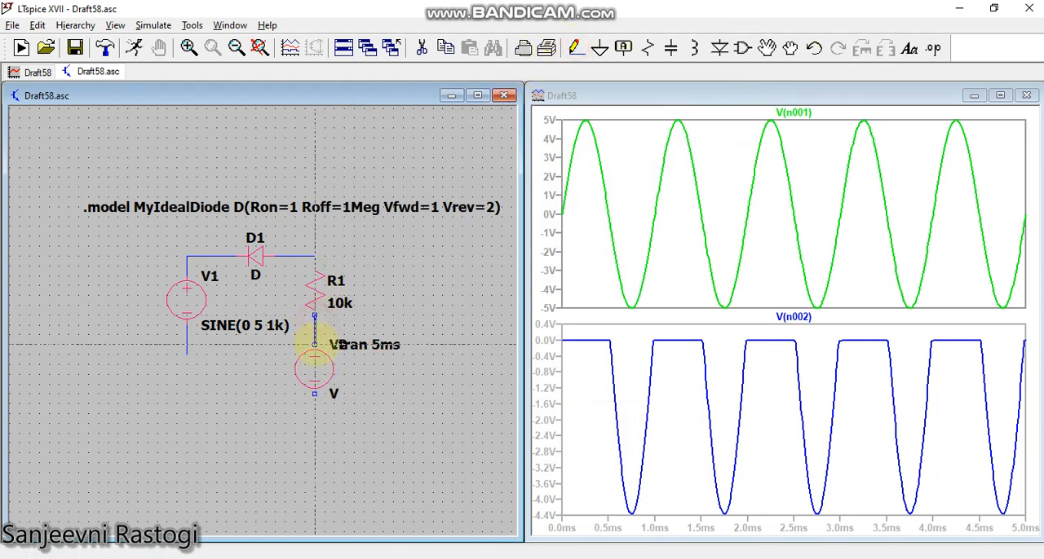
left_click(315, 345)
left_click(188, 318)
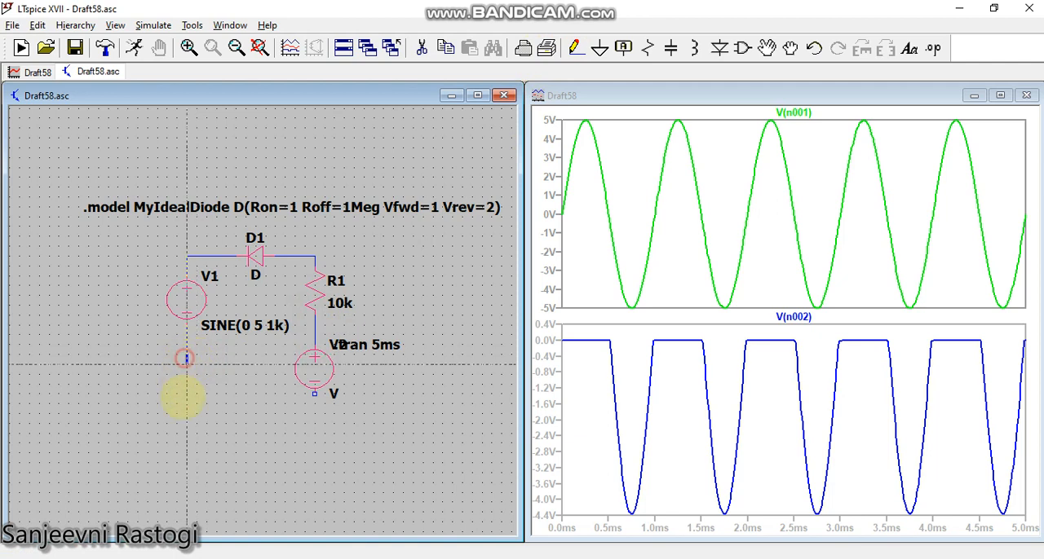
left_click(187, 414)
left_click(315, 413)
left_click(315, 394)
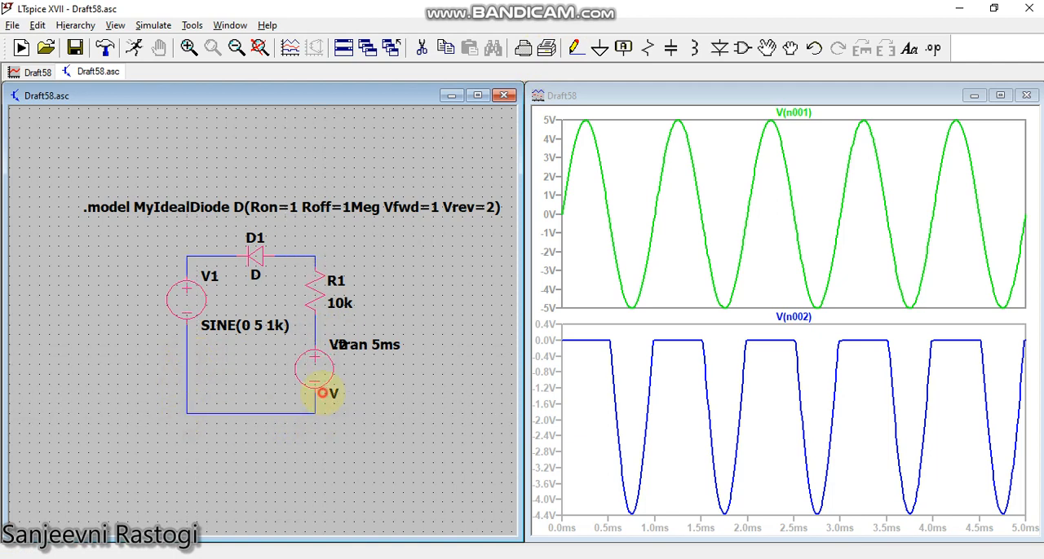
Place a ground symbol below the loop and wire it to the bottom return wire between the two sources.
left_click(599, 48)
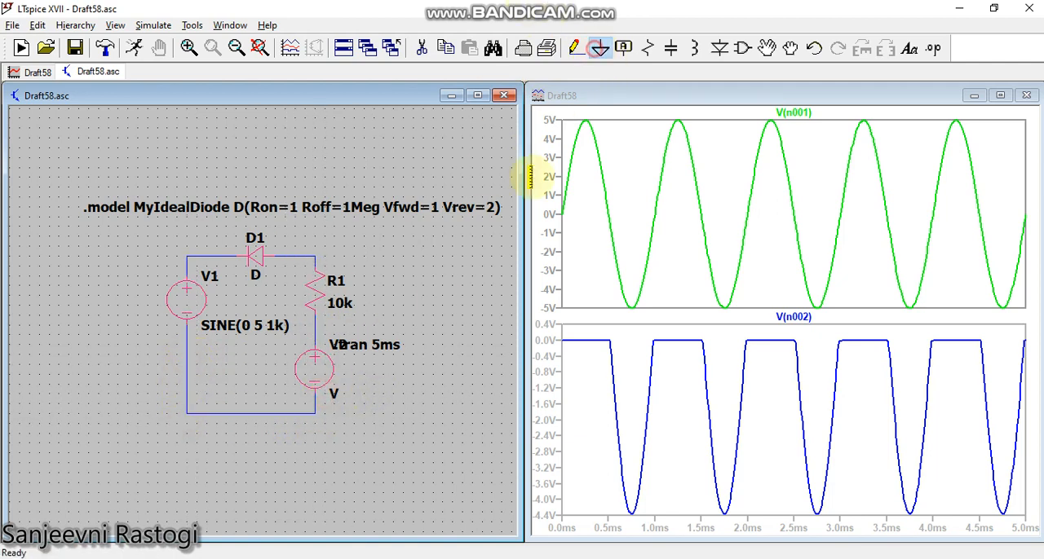
left_click(256, 433)
left_click(576, 48)
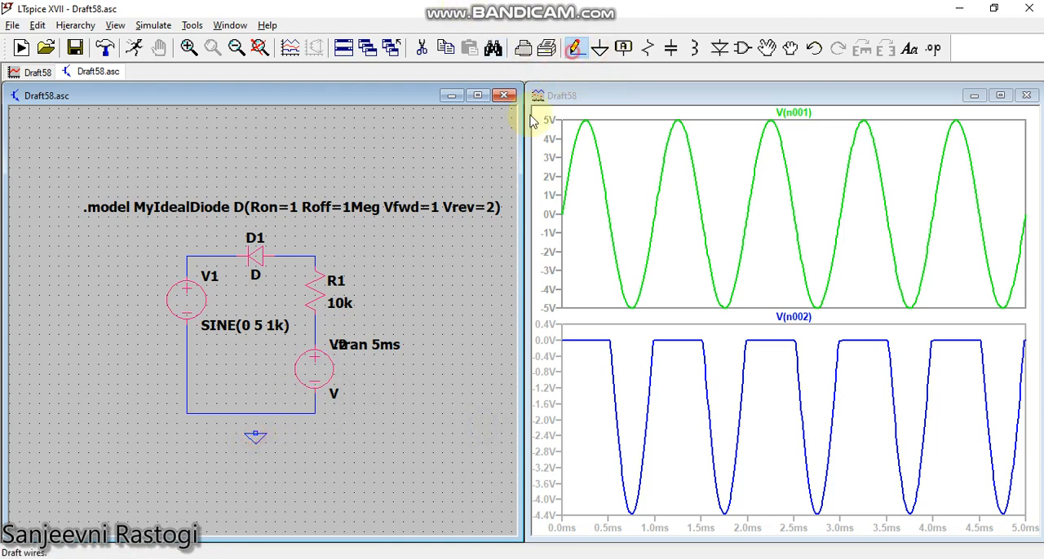
left_click(255, 433)
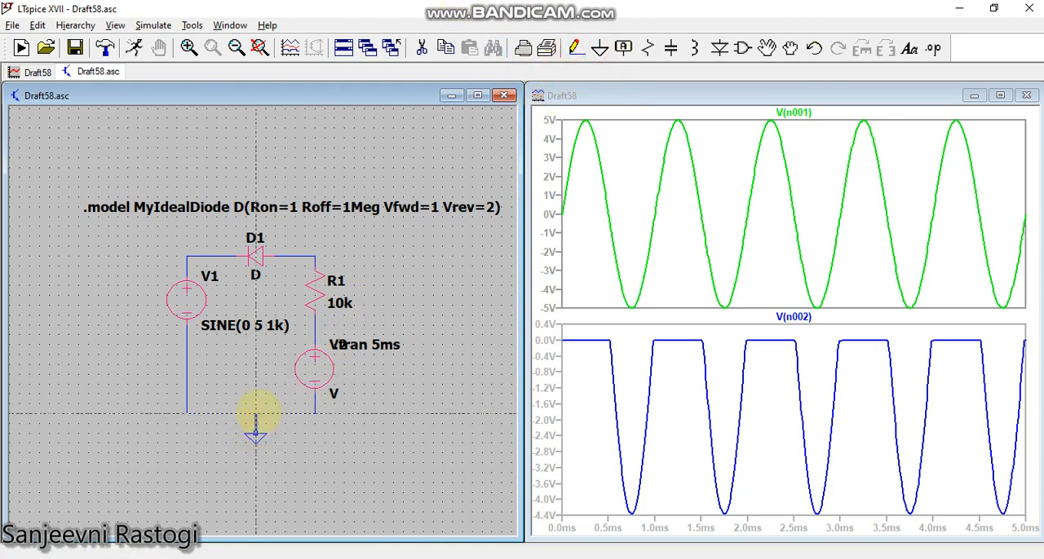
left_click(255, 414)
key("Escape")
Set the DC value of voltage source V2 to 3 V.
right_click(316, 364)
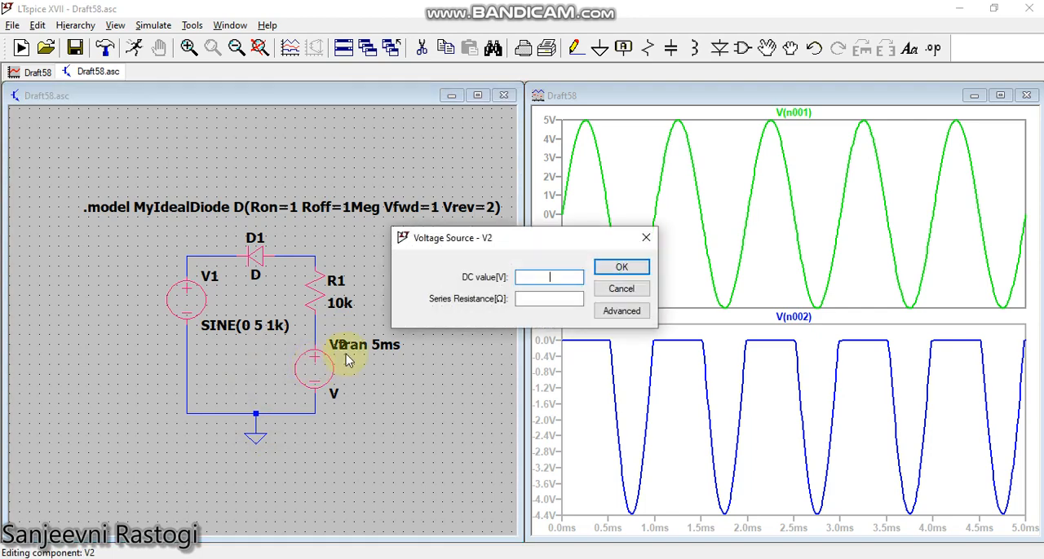
type("3")
key("Return")
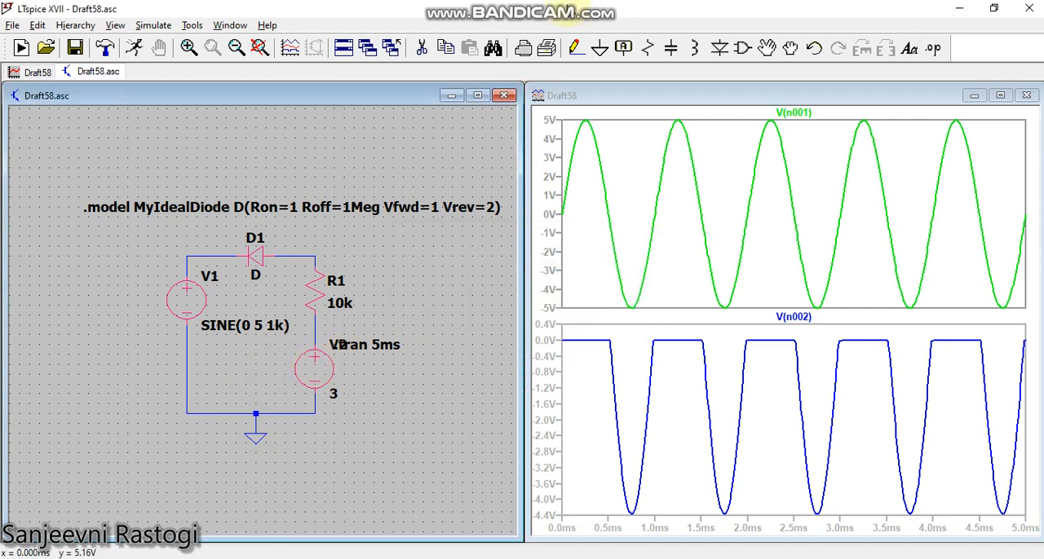
Move the .tran 5ms directive off V2's label to the empty area beside resistor R1.
left_click(767, 50)
left_click(396, 345)
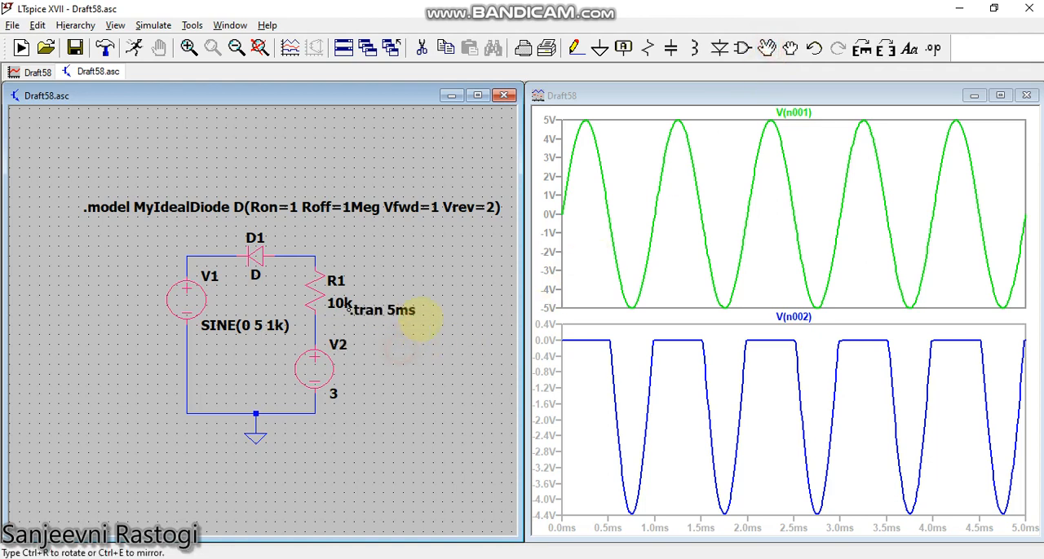
left_click(446, 319)
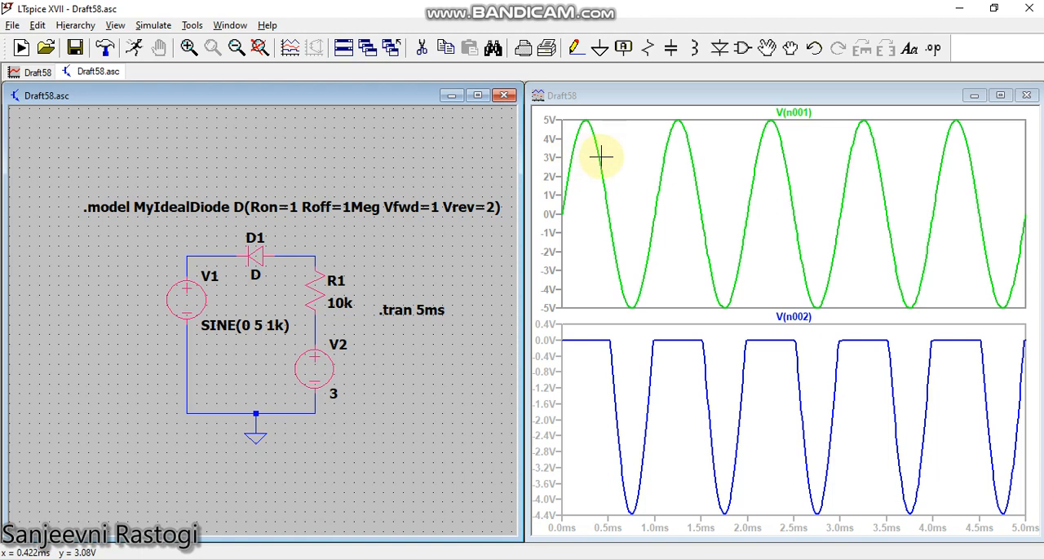
Rerun the transient simulation and add the voltage at the node between R1 and V2 to the plot pane showing the input sine.
left_click(605, 191)
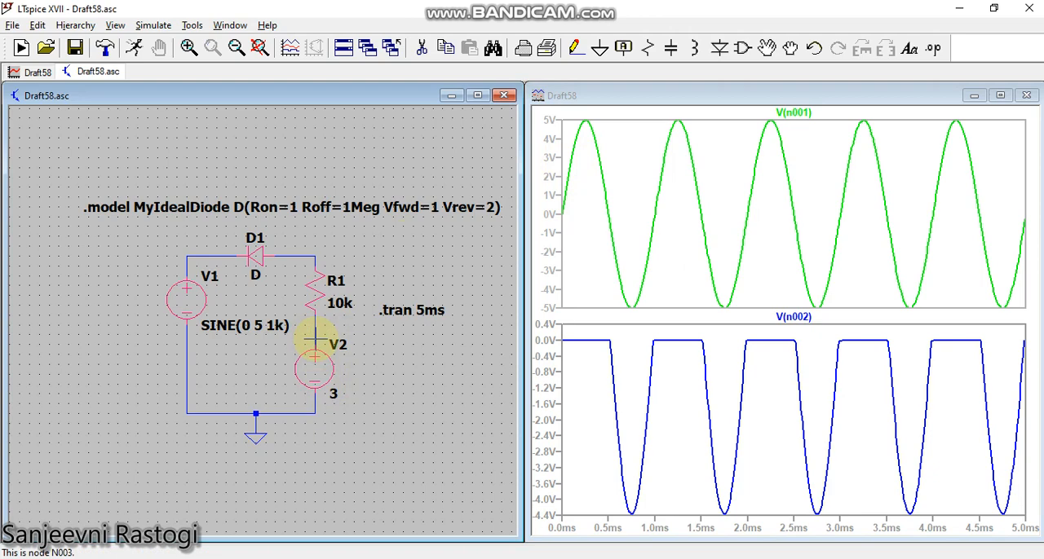
left_click(552, 245)
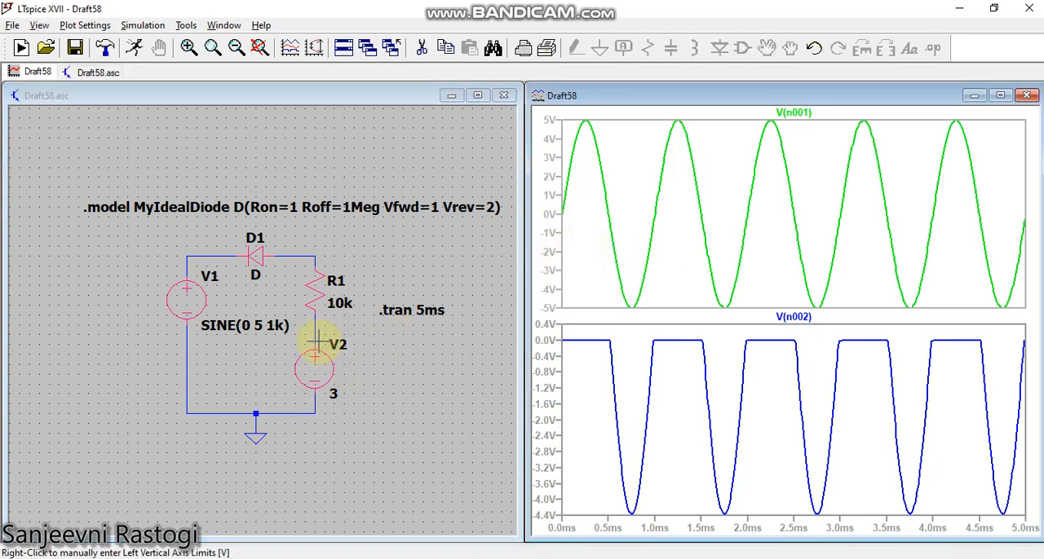
left_click(134, 48)
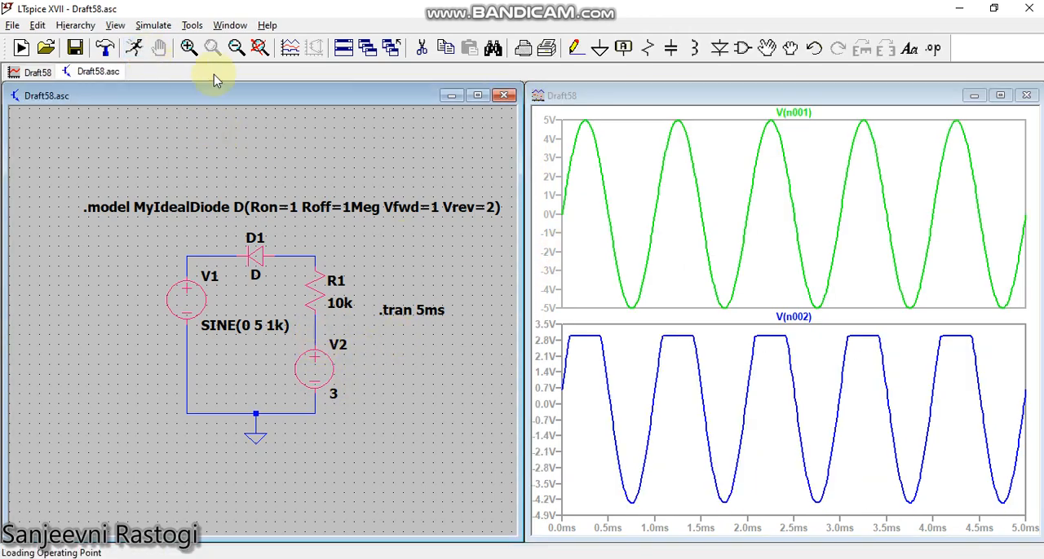
left_click(677, 191)
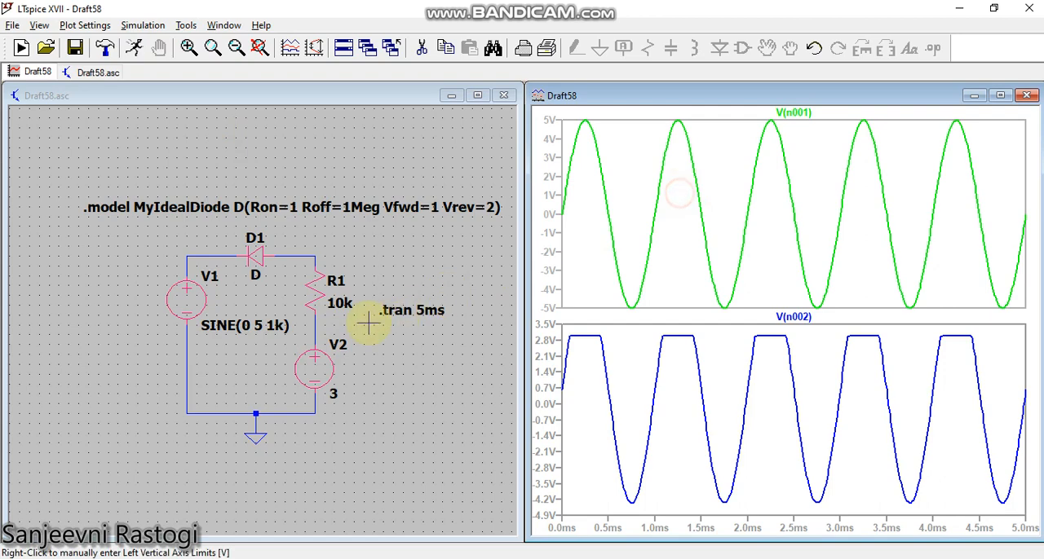
left_click(317, 342)
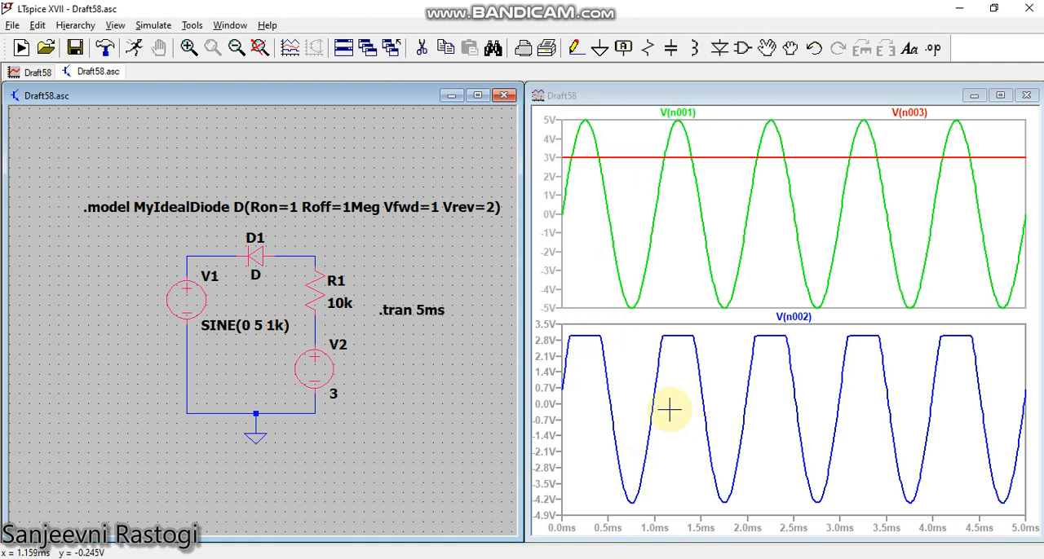
left_click(671, 558)
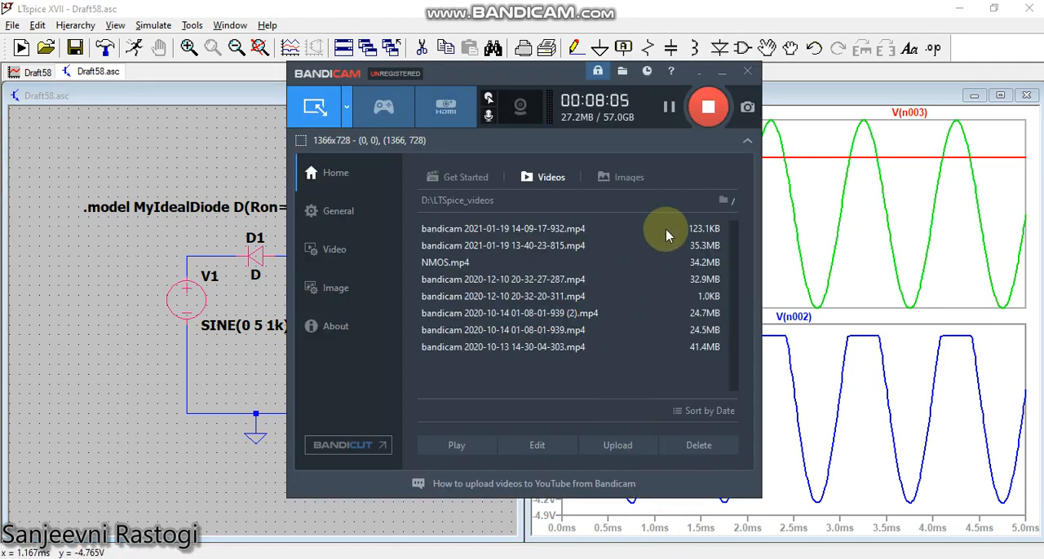